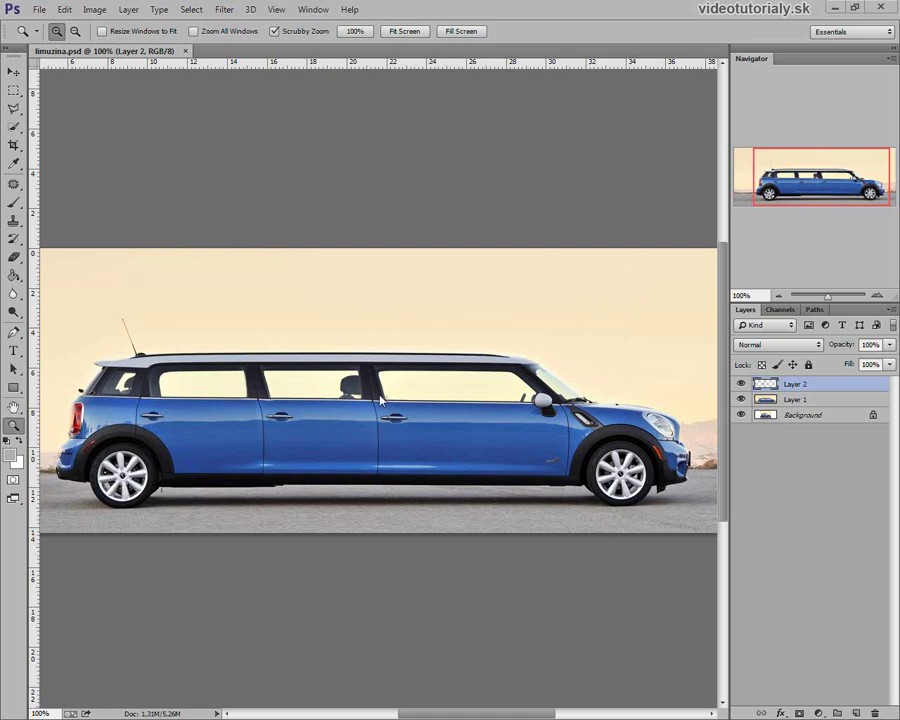
- Hide and reshow the stretched limousine layers to compare with the original car, then zoom out
alt+click(741, 414)
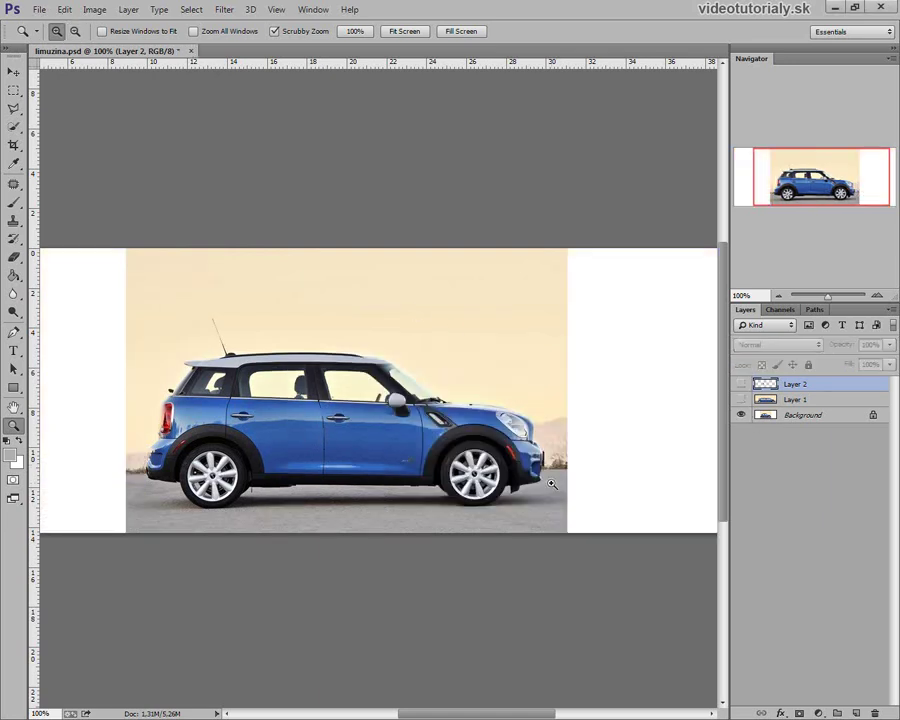
alt+click(741, 414)
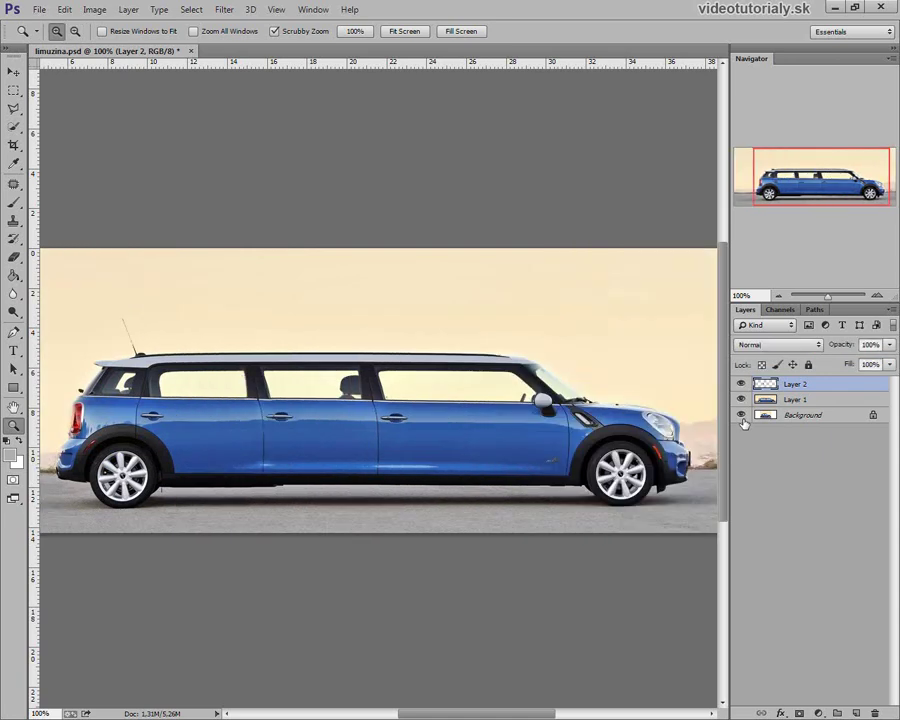
drag(574, 439, 527, 429)
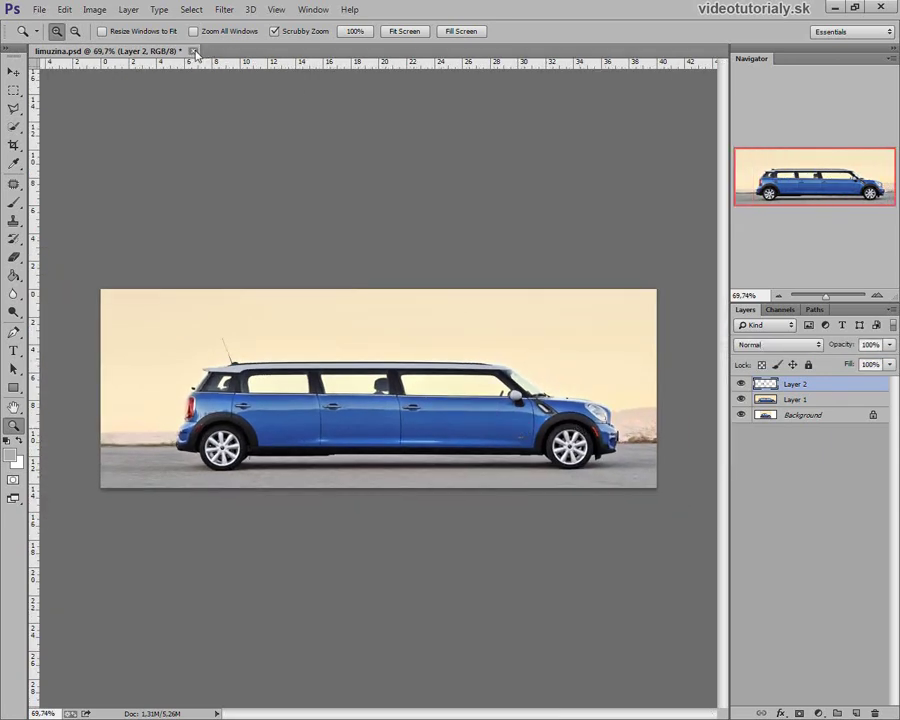
- Close limuzina.psd without saving and open mini.jpg
key(ctrl+w)
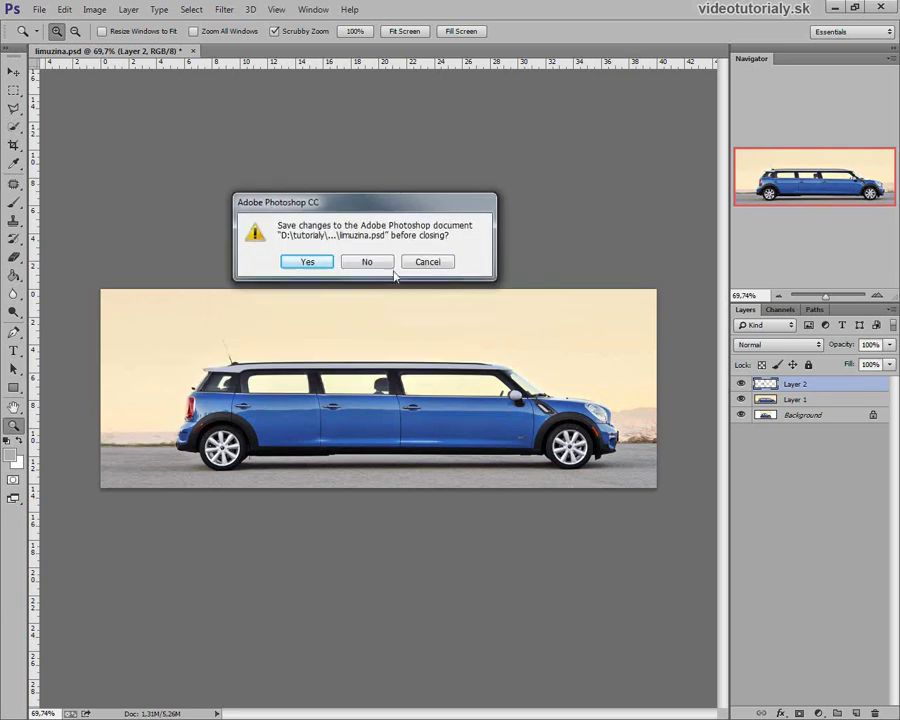
click(367, 262)
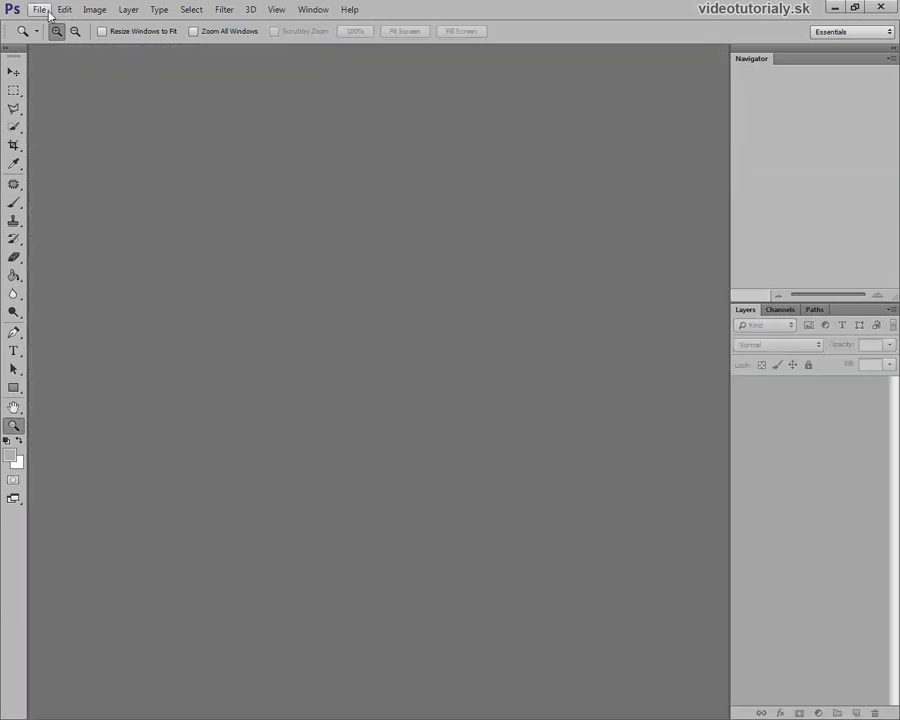
click(40, 10)
click(60, 44)
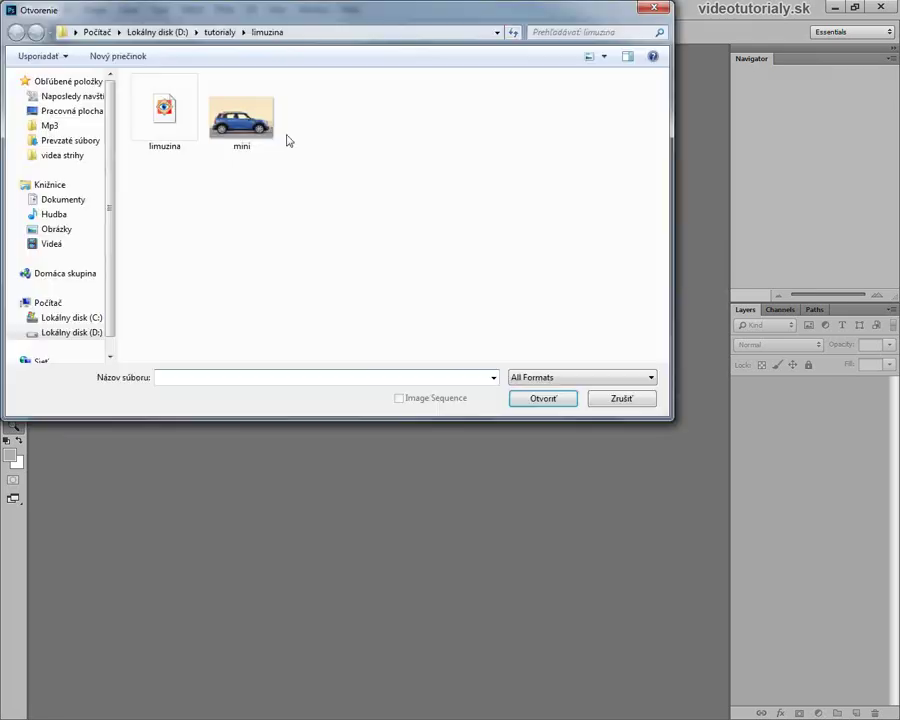
click(242, 115)
click(527, 398)
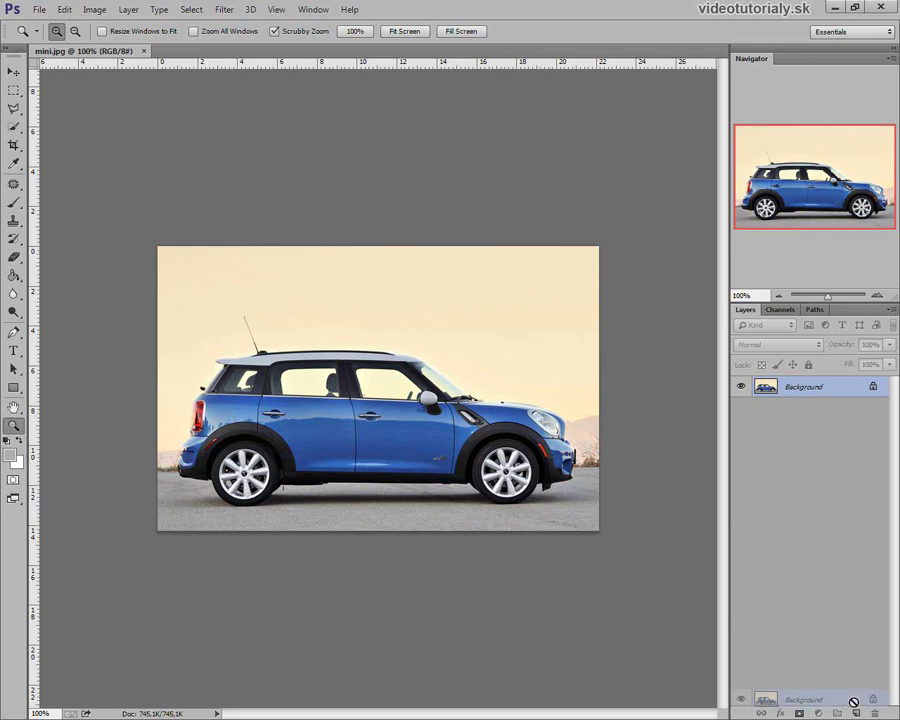
- Create a Background copy layer, then widen the canvas to 40 cm and fit it on screen
drag(838, 390, 857, 711)
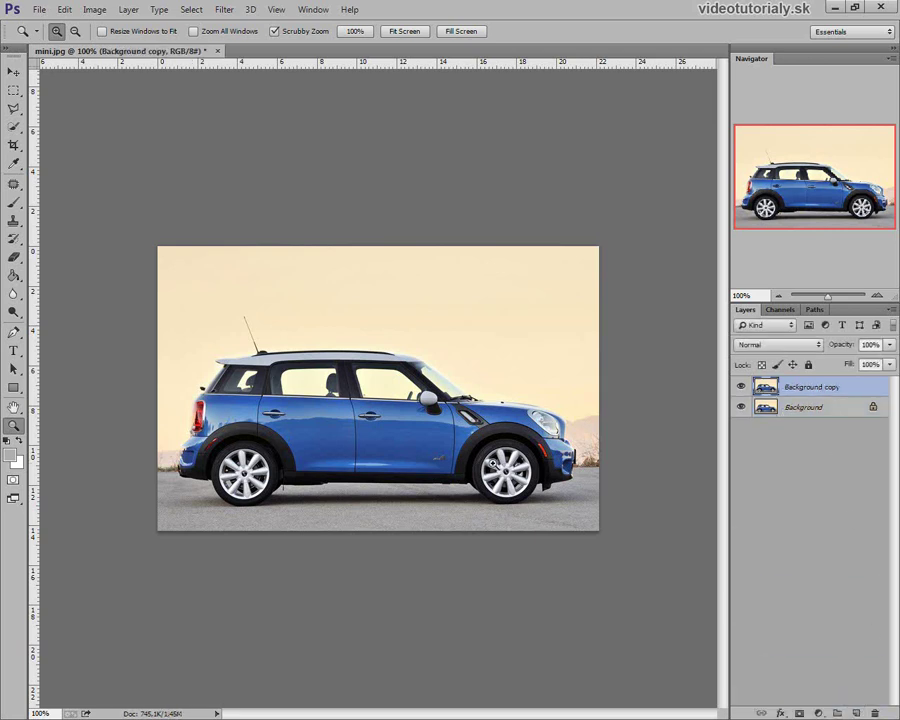
click(790, 412)
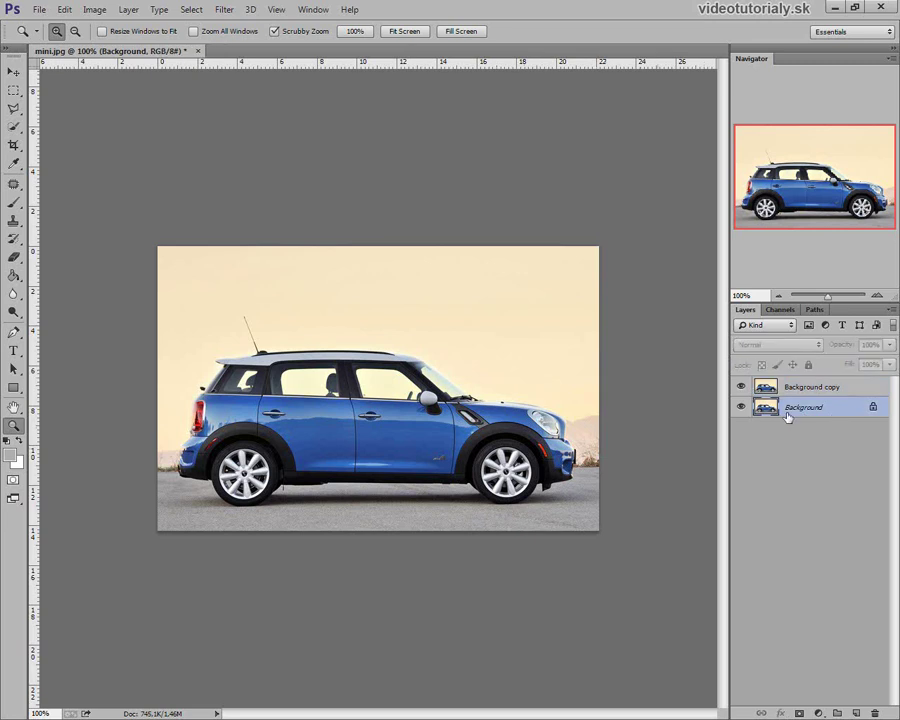
click(93, 12)
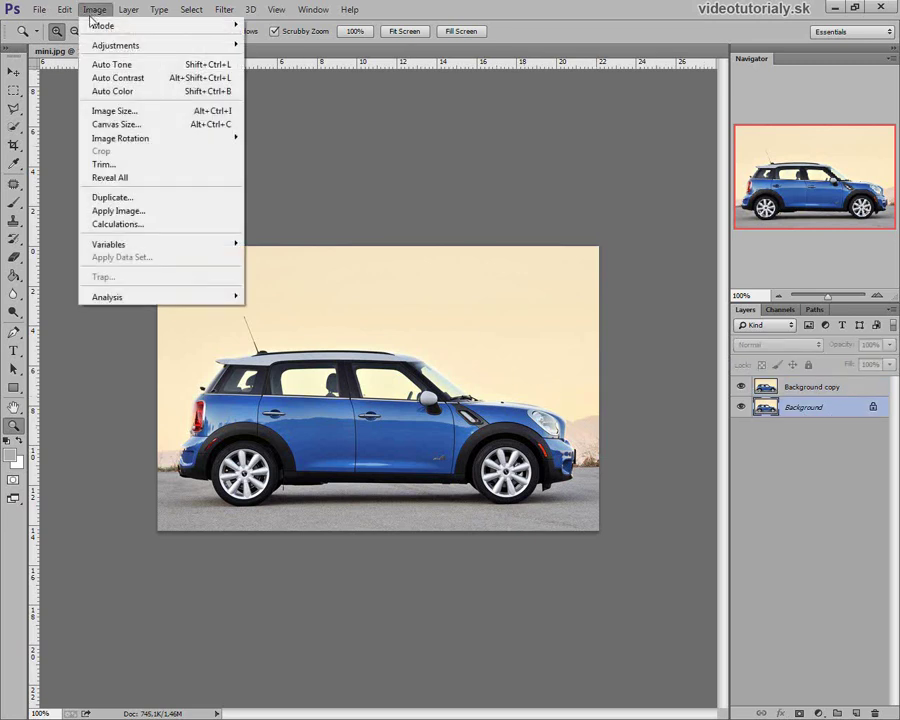
click(125, 131)
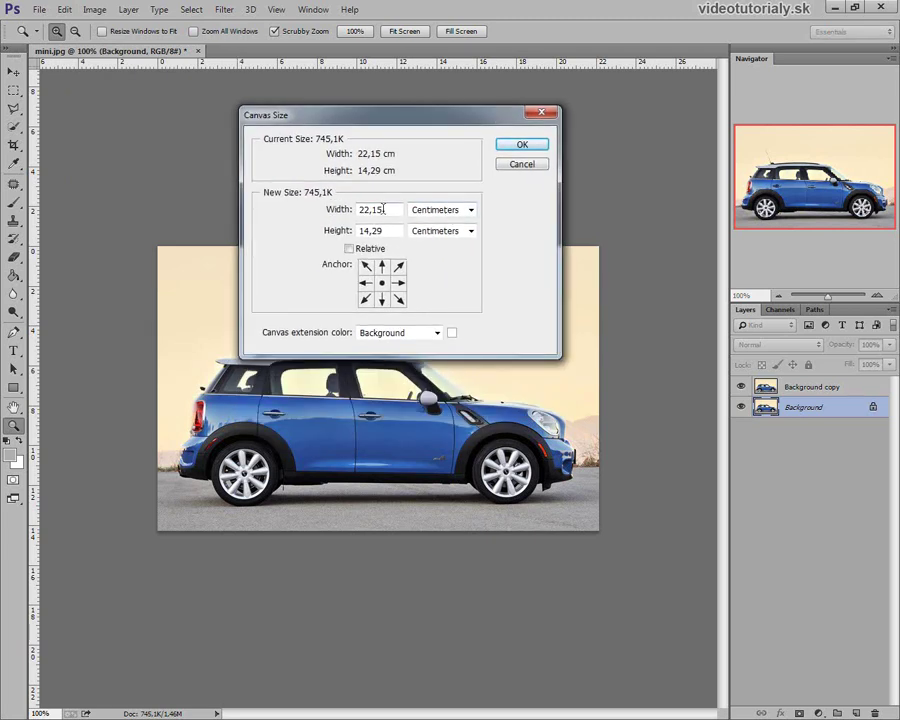
click(310, 214)
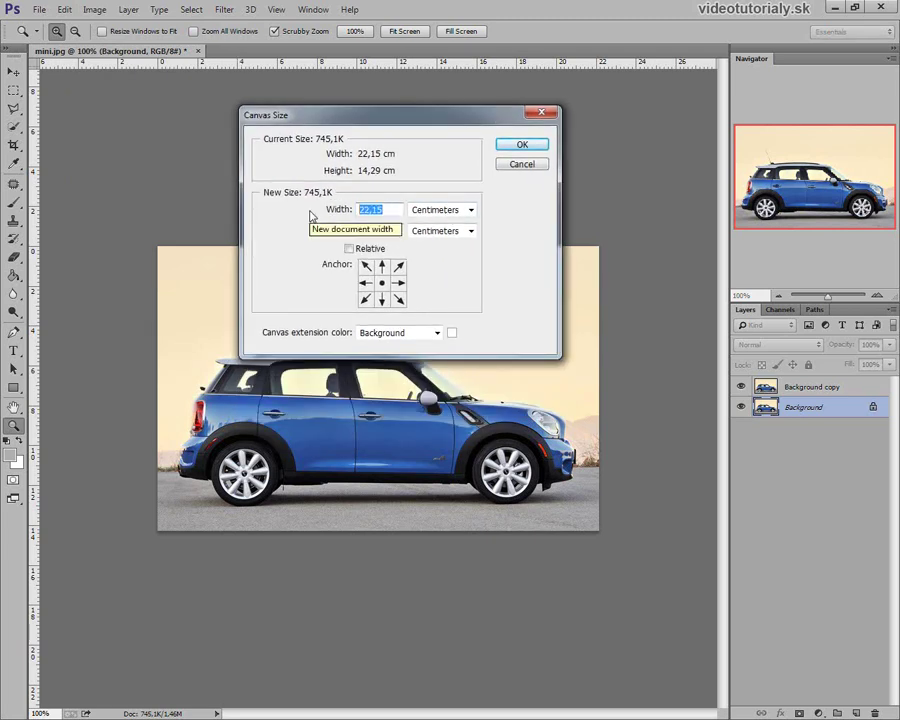
text(40)
click(521, 151)
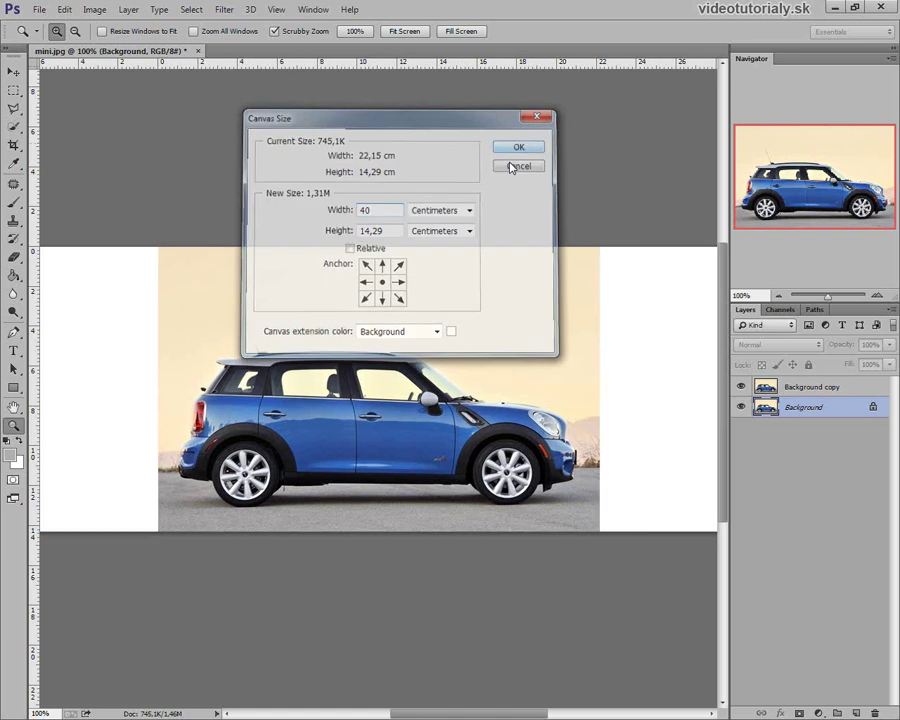
key(ctrl+0)
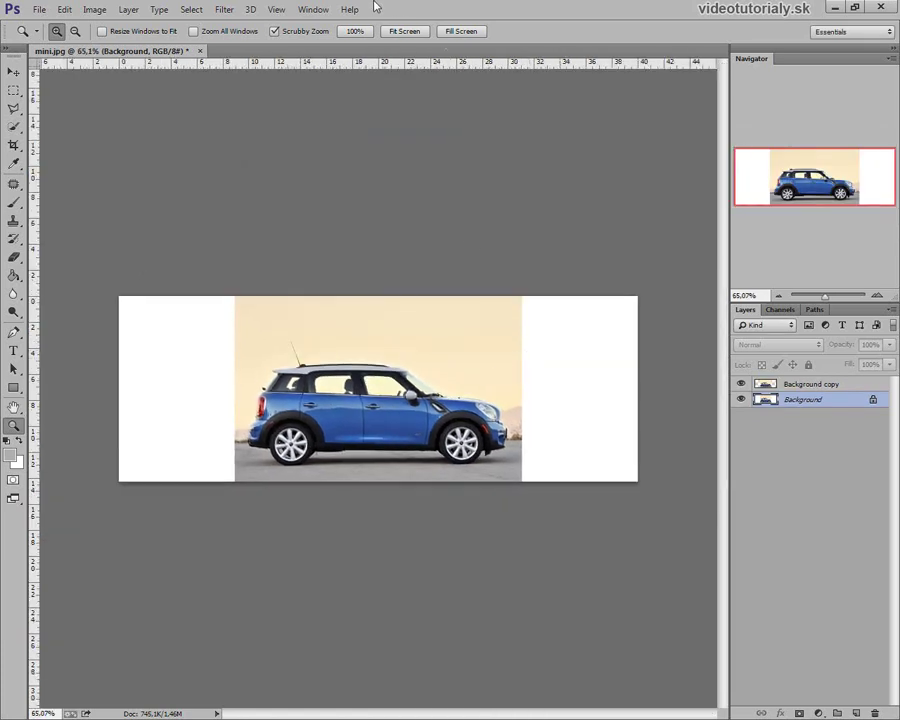
click(388, 34)
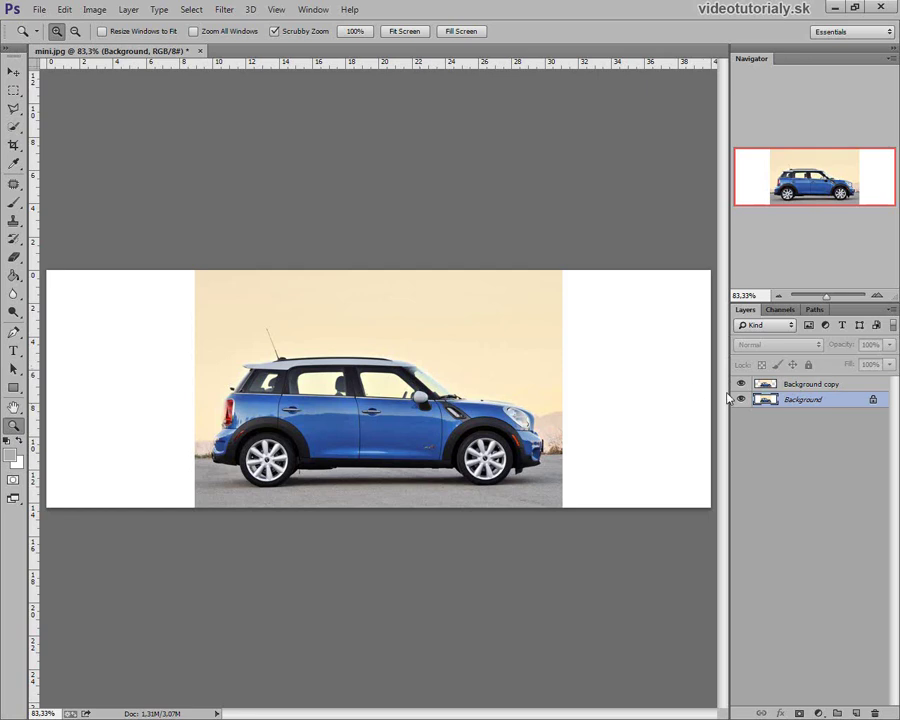
- Select the Background copy layer, zoom in on the car, and switch to Quick Mask mode
click(810, 384)
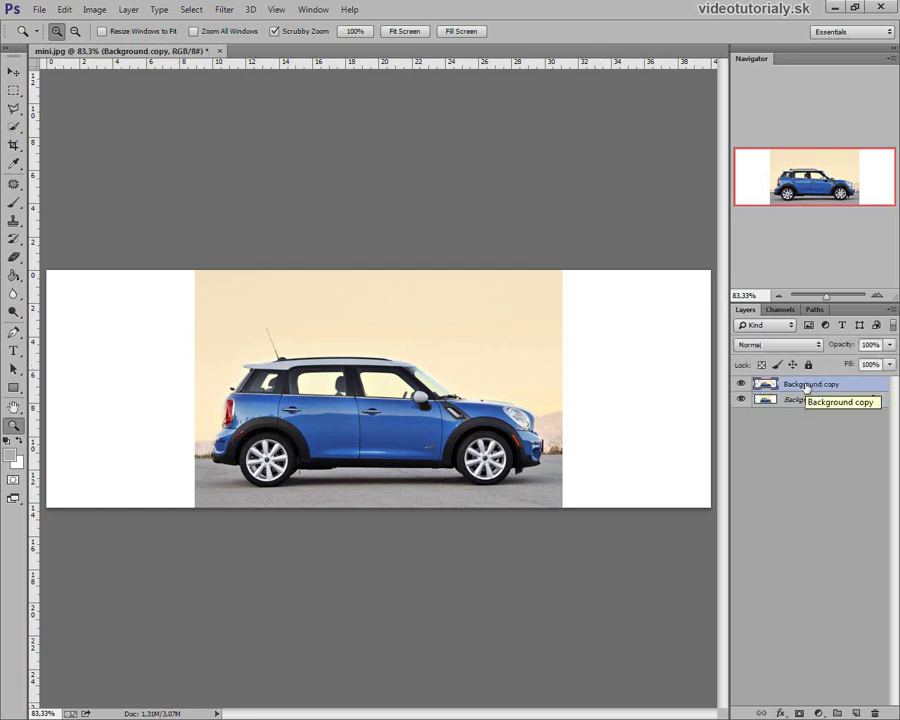
mouse_move(348, 440)
mouse_down()
mouse_move(394, 465)
mouse_move(436, 367)
mouse_move(427, 389)
mouse_move(396, 408)
mouse_up()
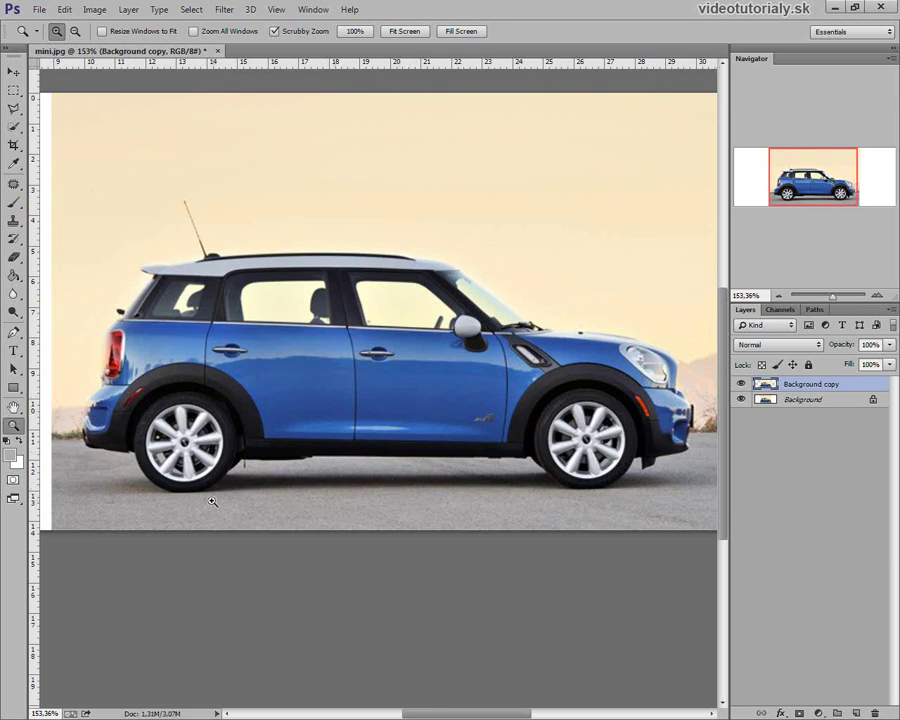
key(q)
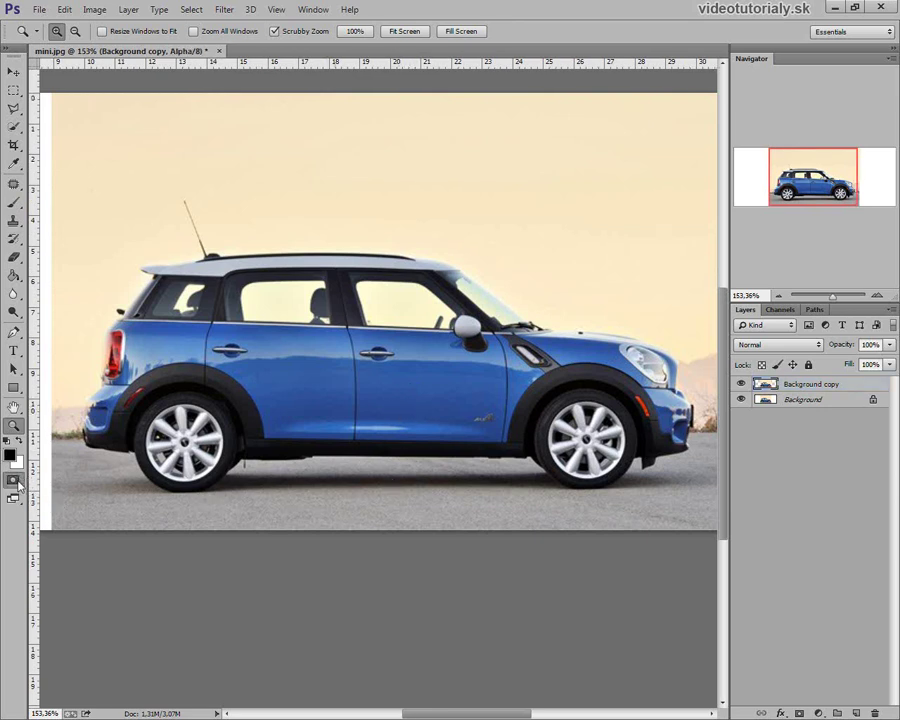
- Brush mask over the Mini's rear and front ends, then the middle door pillar with a smaller brush
key(b)
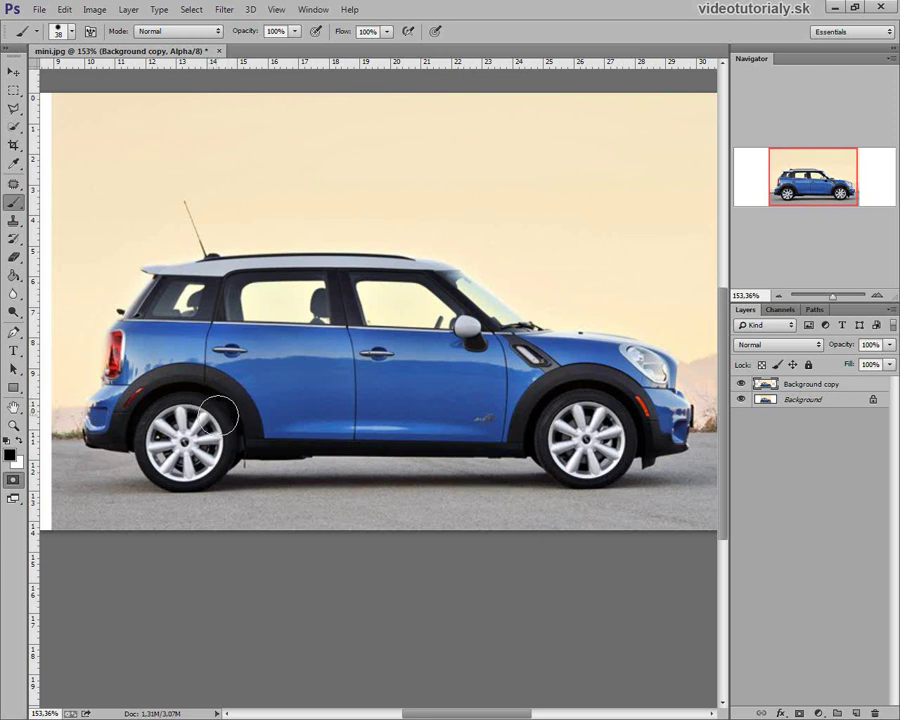
mouse_move(242, 428)
mouse_down()
mouse_move(217, 388)
mouse_move(177, 378)
mouse_move(137, 396)
mouse_move(129, 429)
mouse_move(88, 412)
mouse_move(143, 269)
mouse_move(222, 286)
mouse_move(227, 352)
mouse_move(153, 362)
mouse_move(148, 460)
mouse_move(180, 478)
mouse_move(221, 455)
mouse_move(180, 440)
mouse_up()
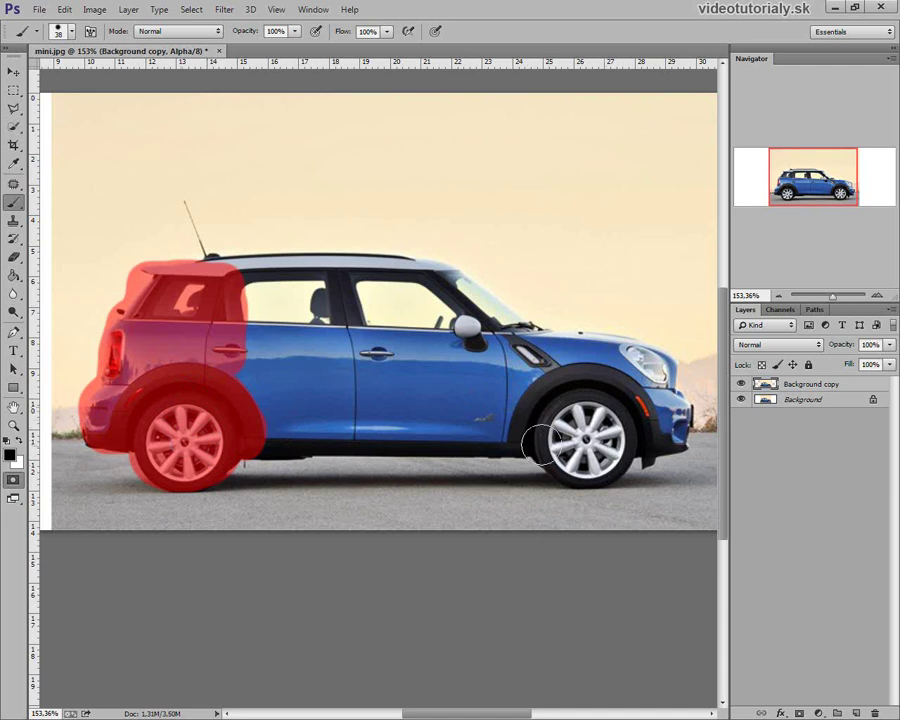
mouse_move(518, 440)
mouse_down()
mouse_move(522, 355)
mouse_move(505, 335)
mouse_move(480, 330)
mouse_move(432, 262)
mouse_move(565, 340)
mouse_move(618, 345)
mouse_move(670, 375)
mouse_move(686, 400)
mouse_move(680, 432)
mouse_move(655, 458)
mouse_move(620, 385)
mouse_move(555, 372)
mouse_move(555, 440)
mouse_move(565, 455)
mouse_move(615, 420)
mouse_move(558, 430)
mouse_up()
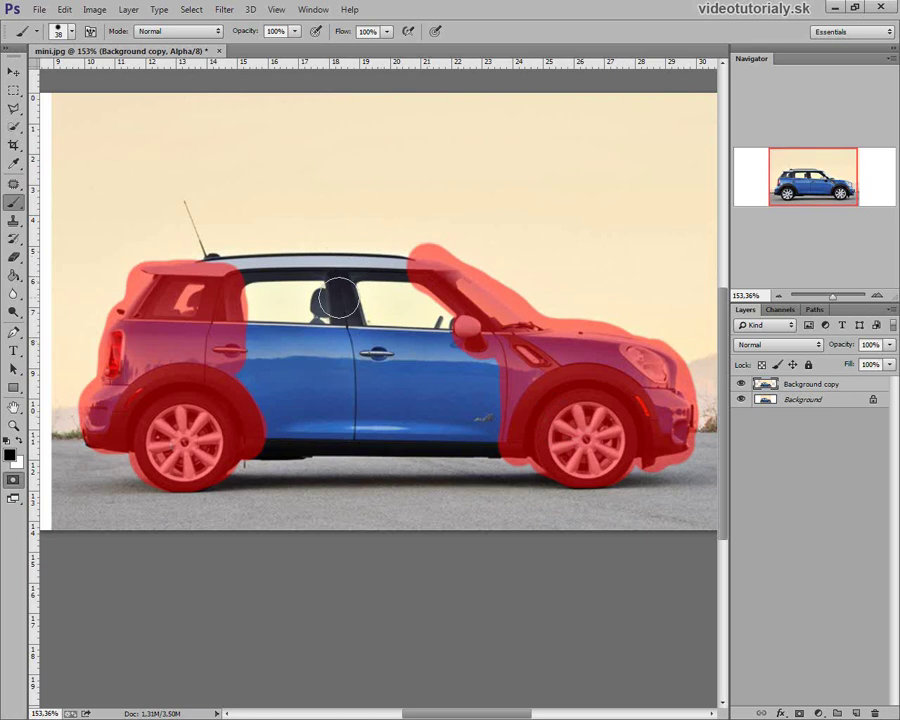
mouse_move(345, 292)
mouse_down()
mouse_move(336, 278)
mouse_move(359, 320)
mouse_move(347, 278)
mouse_up()
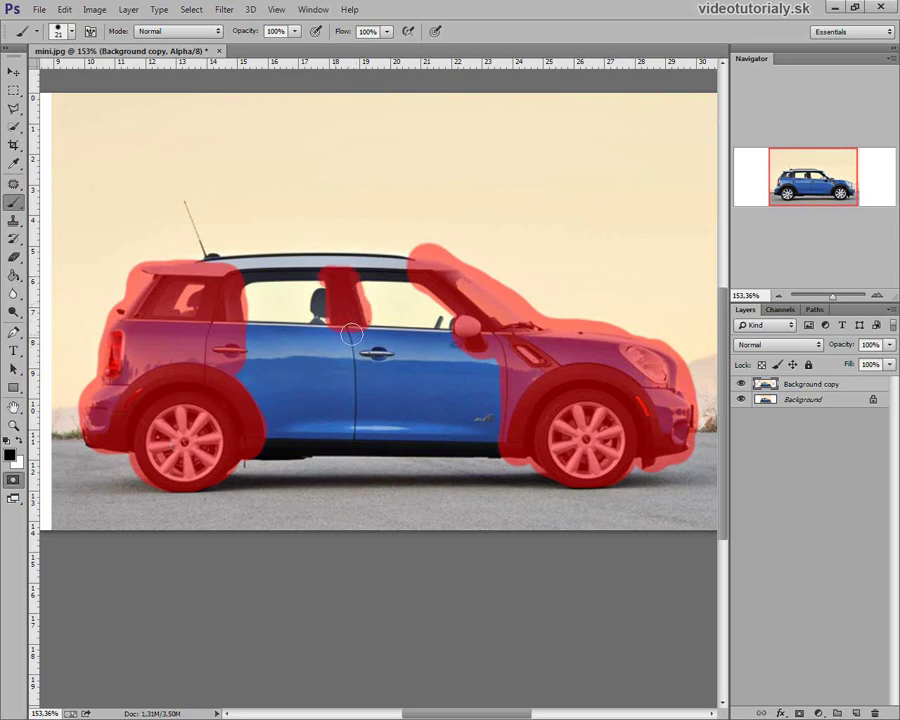
drag(352, 335, 356, 419)
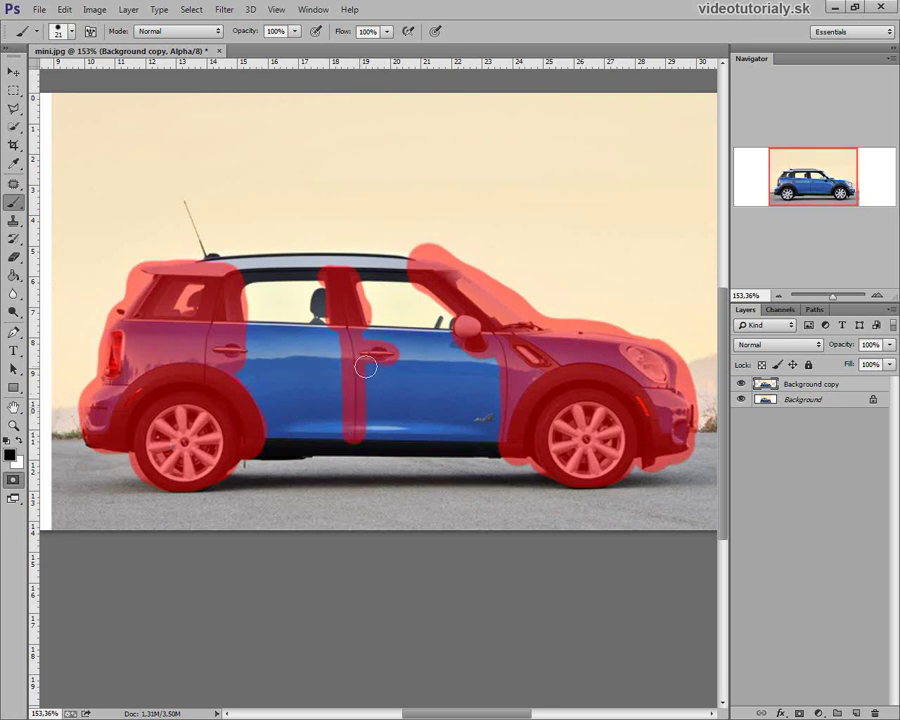
- Turn the quick mask into a selection and invert it to isolate the car's marked parts
key(q)
click(14, 91)
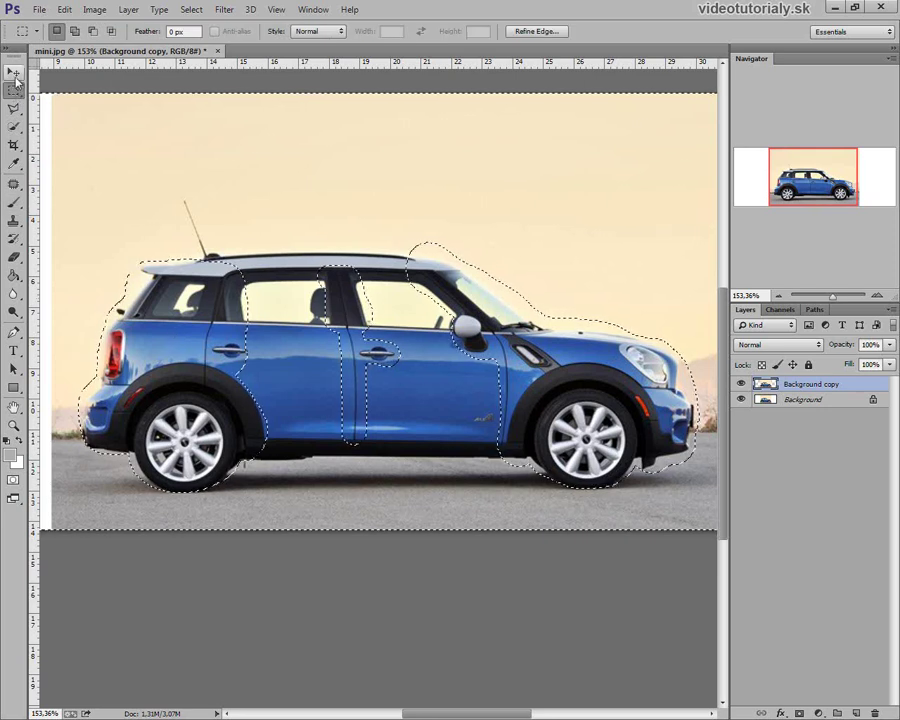
right_click(244, 320)
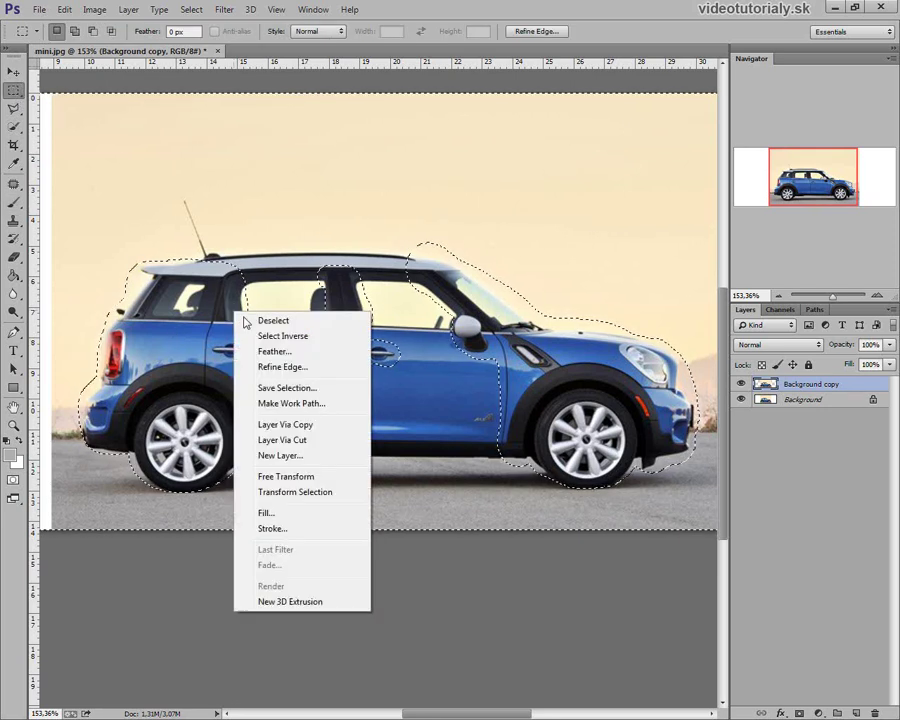
click(282, 335)
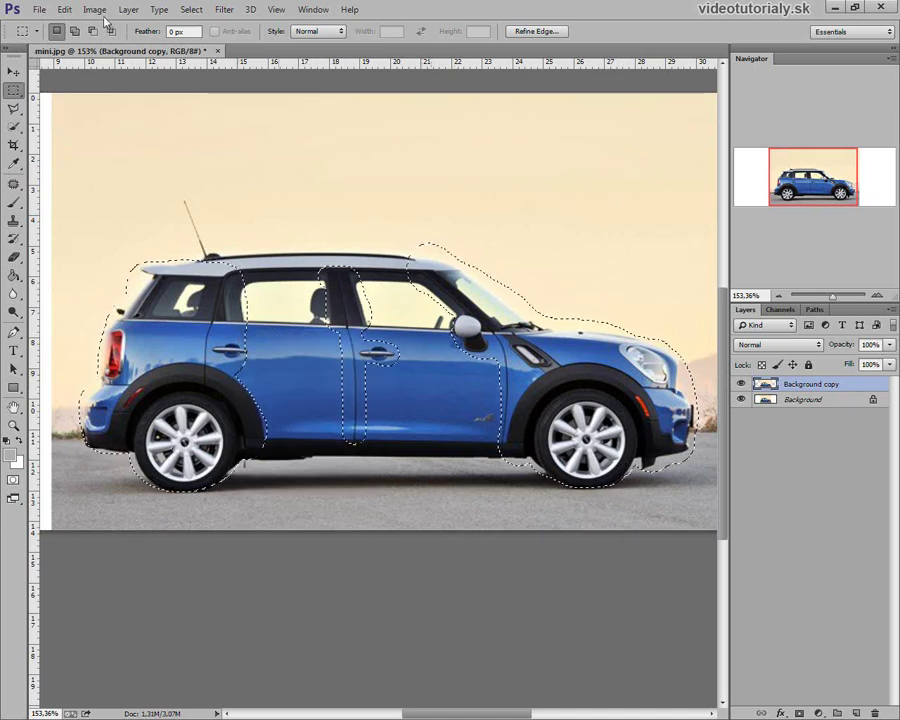
- Save the selection as a new channel named 'car'
click(191, 10)
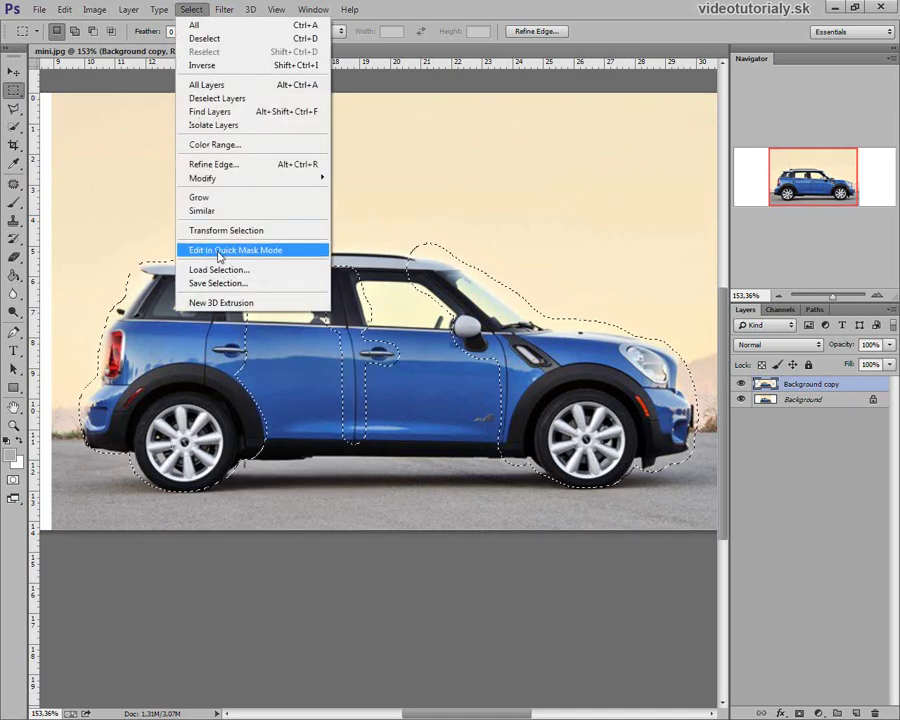
click(230, 283)
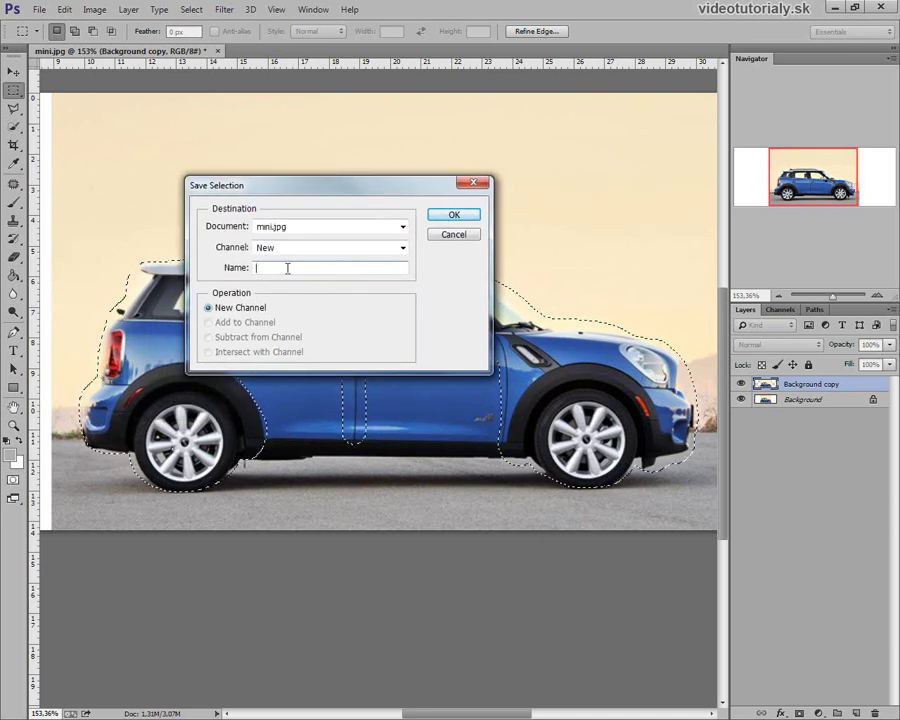
text(car)
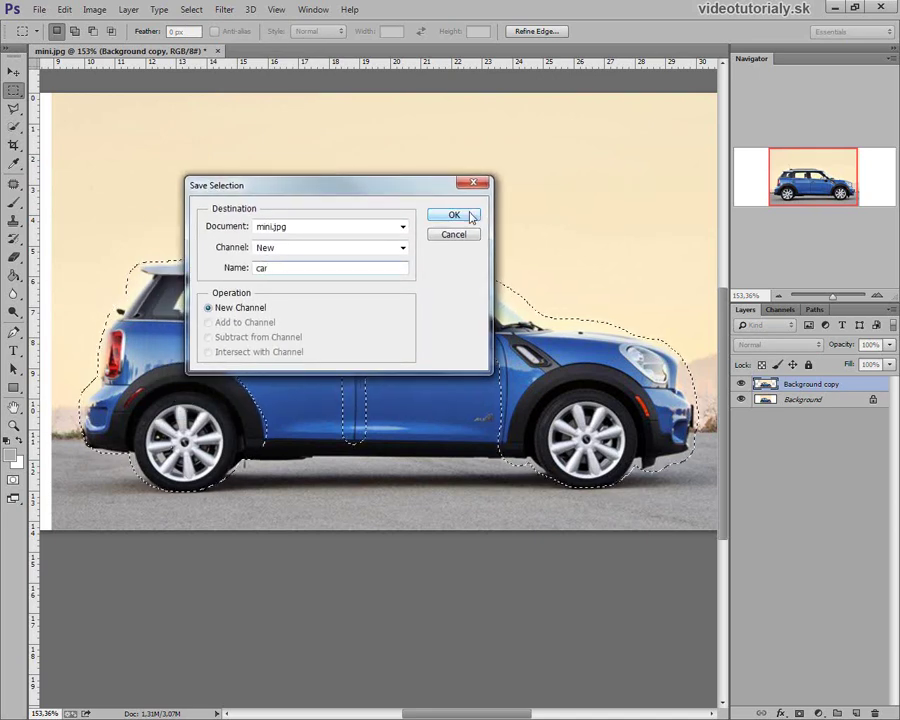
click(466, 216)
- Deselect and fit the whole widened canvas in the window
key(ctrl+d)
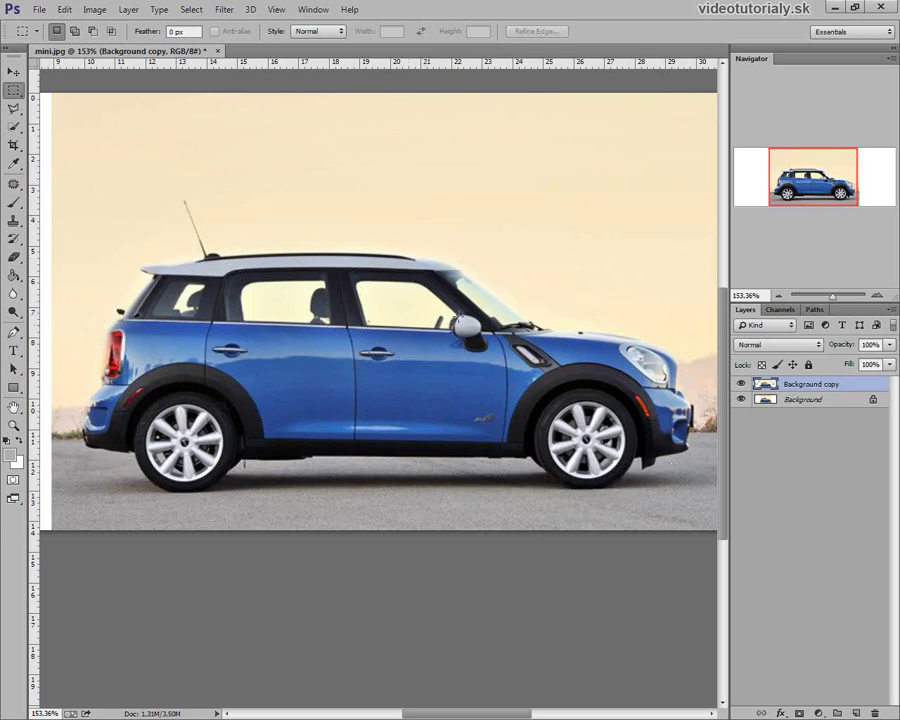
key(z)
click(403, 31)
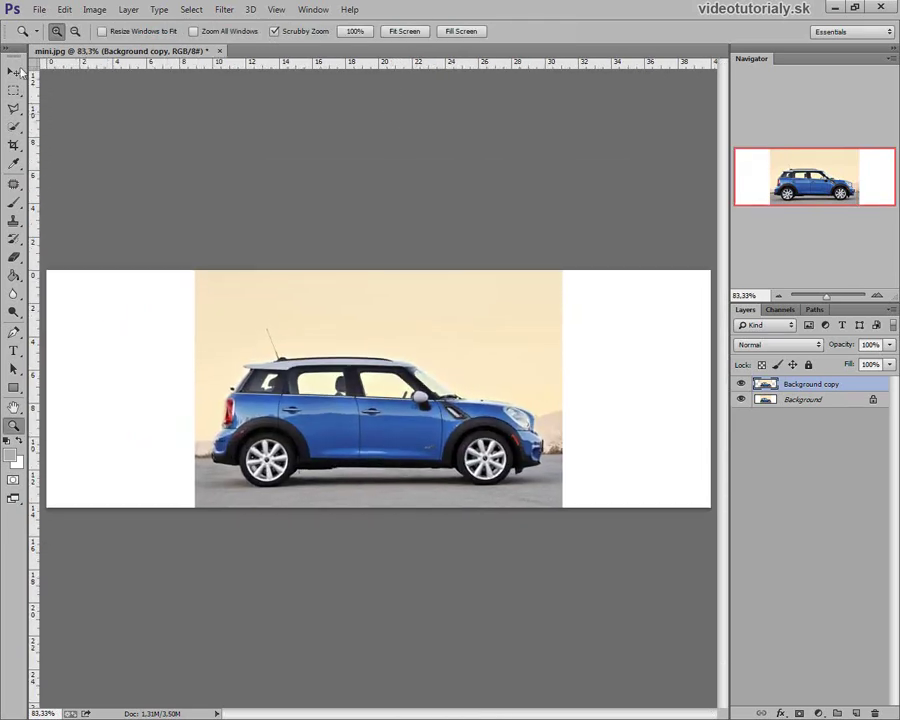
click(14, 90)
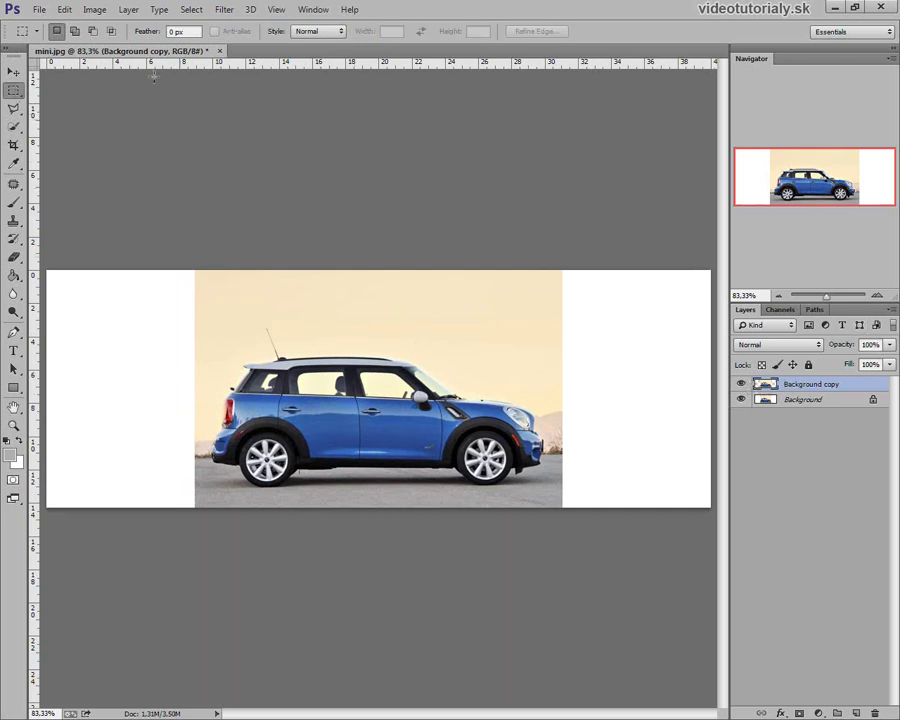
- Content-aware scale the Background copy to the full canvas width, protecting the 'car' channel
click(64, 9)
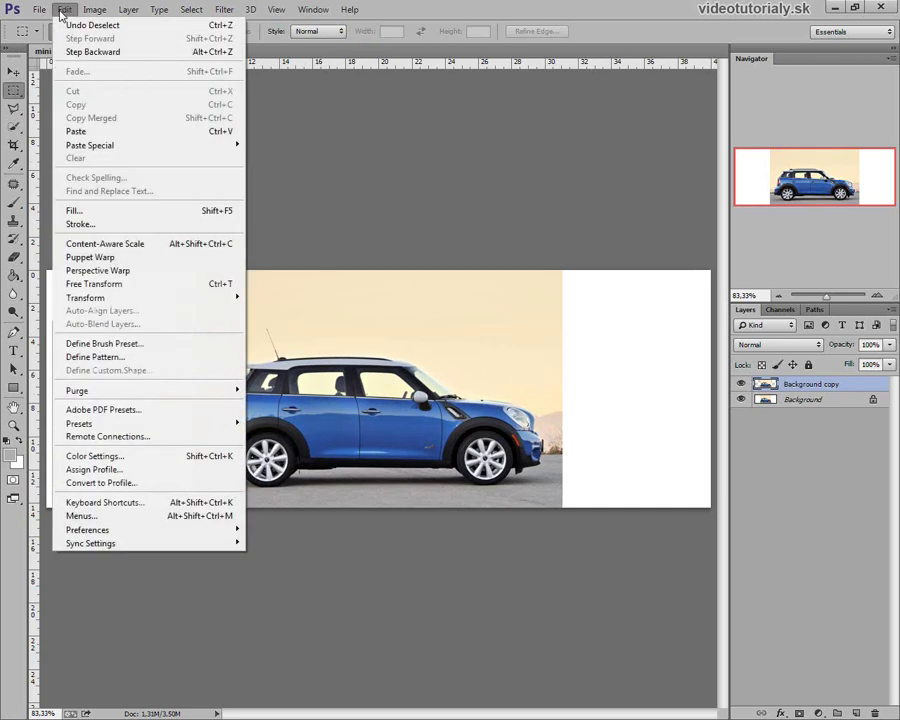
click(105, 243)
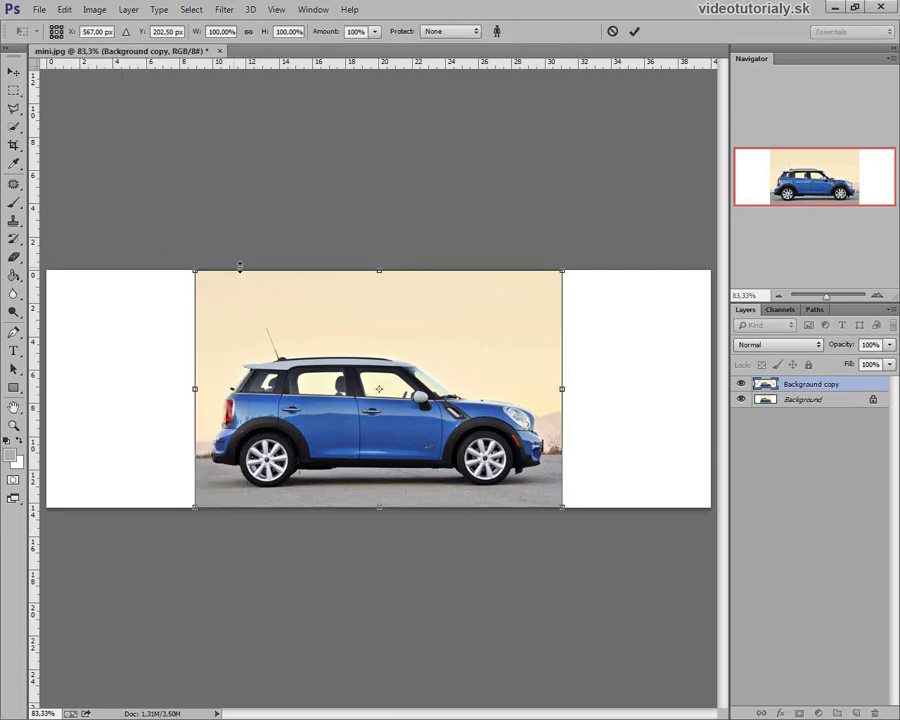
click(476, 32)
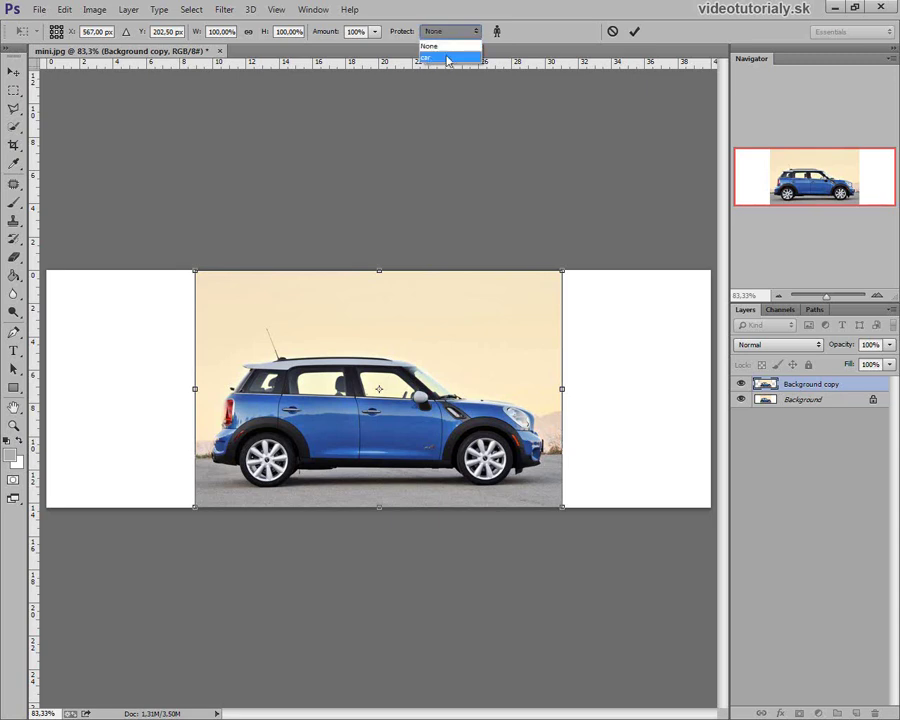
click(441, 58)
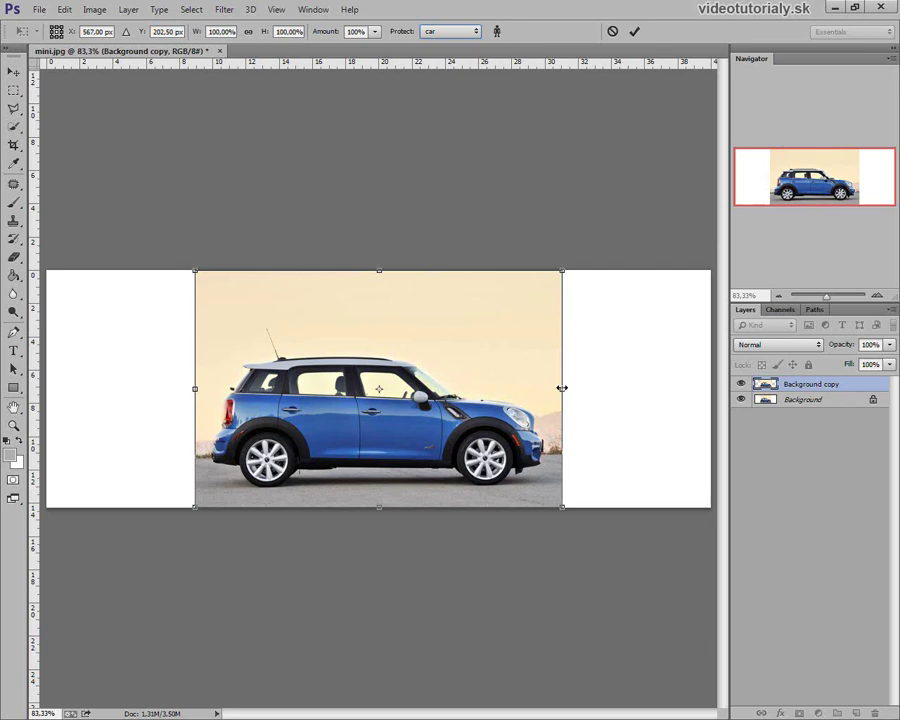
drag(562, 388, 710, 385)
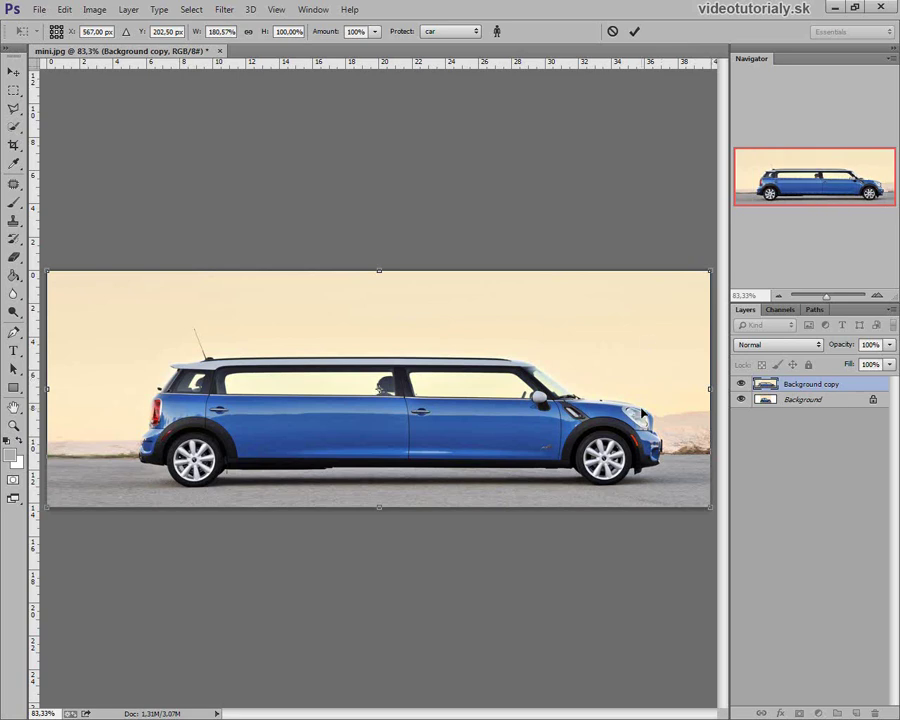
key(Return)
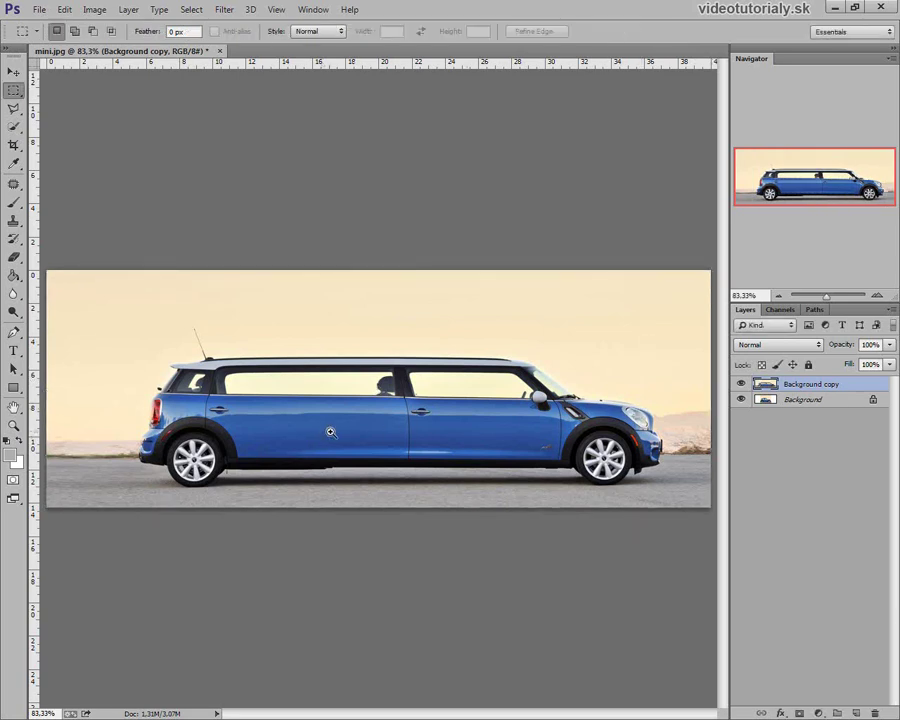
- View the image at 100%, then scrubby-zoom into the limousine's stretched middle doors
key(z)
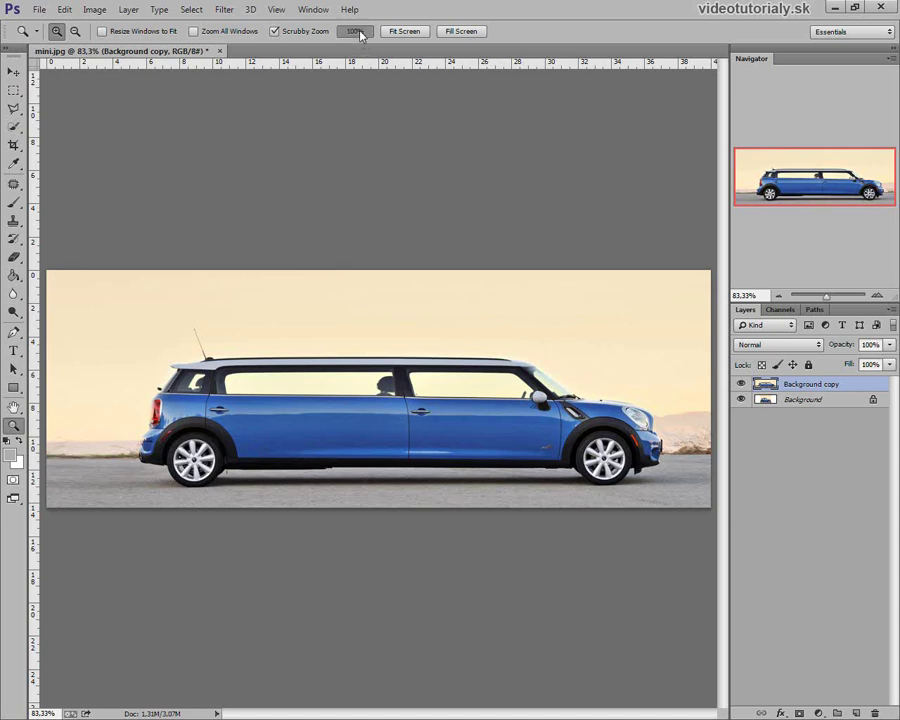
click(358, 33)
drag(535, 487, 458, 408)
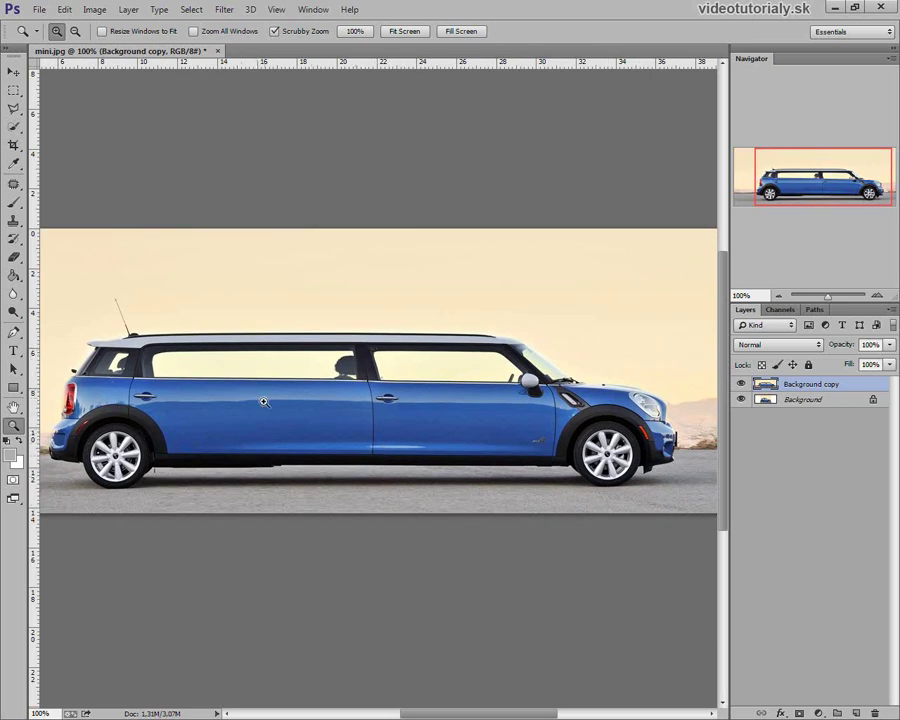
mouse_move(264, 402)
mouse_down()
mouse_move(275, 424)
mouse_move(327, 416)
mouse_move(327, 374)
mouse_move(333, 395)
mouse_move(376, 390)
mouse_move(358, 382)
mouse_move(489, 451)
mouse_up()
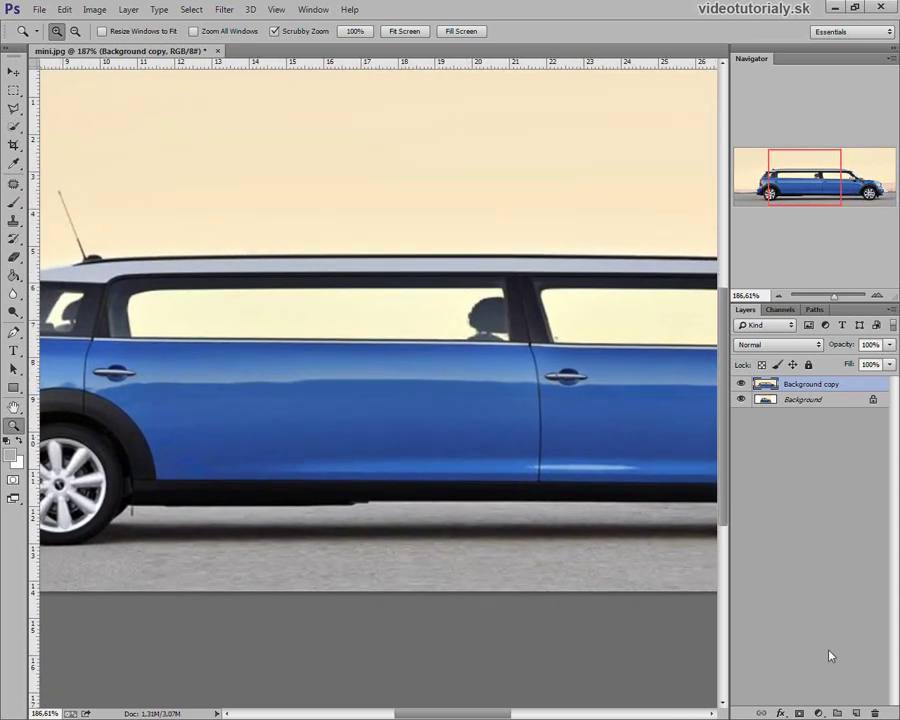
- Add a new empty layer and set the Clone Stamp to sample Current & Below
click(856, 713)
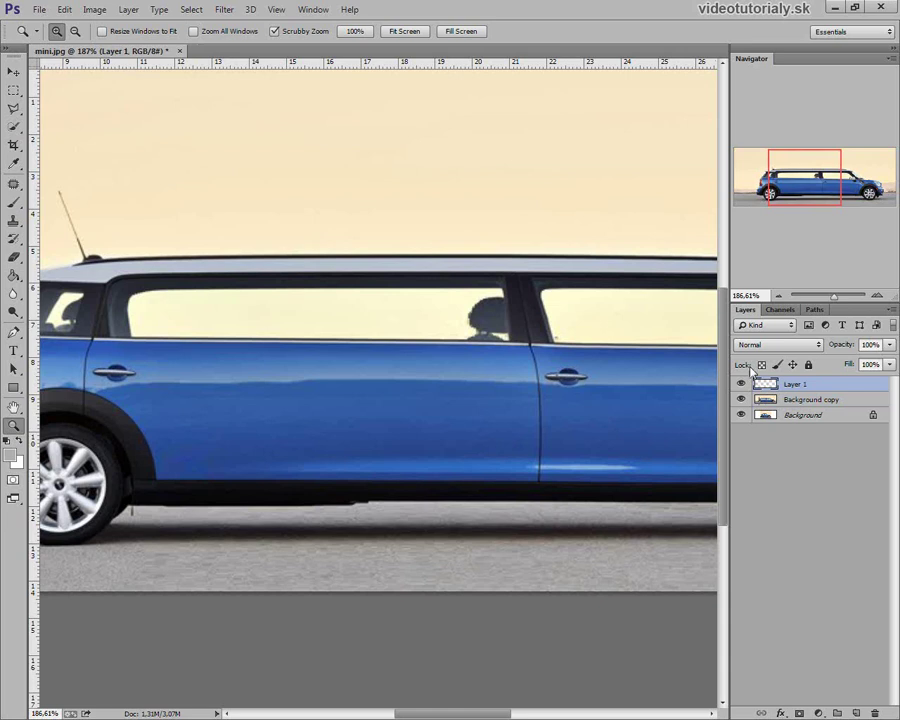
key(s)
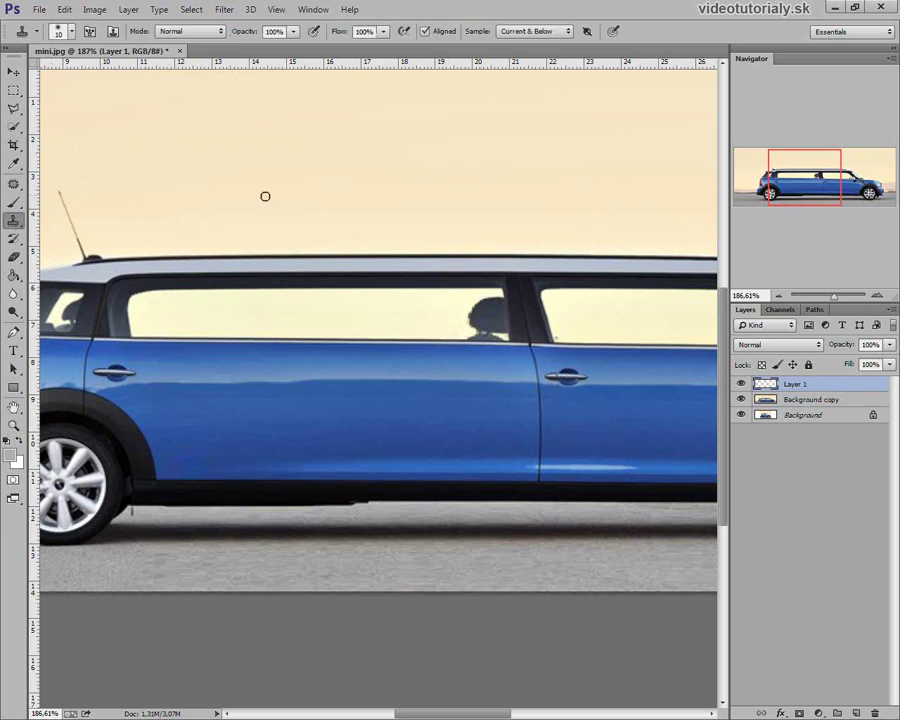
click(521, 33)
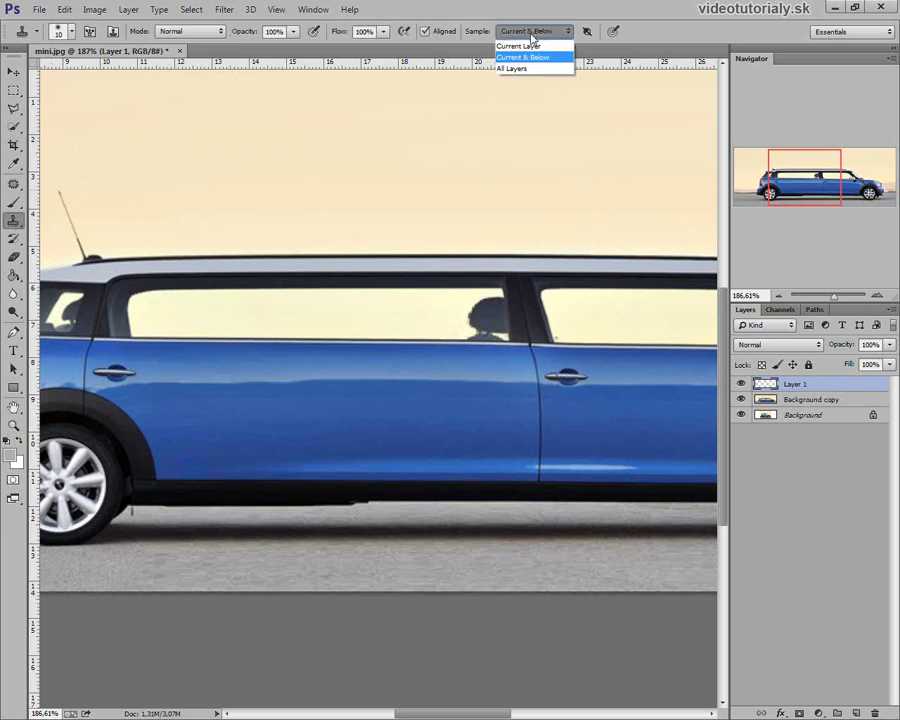
click(526, 58)
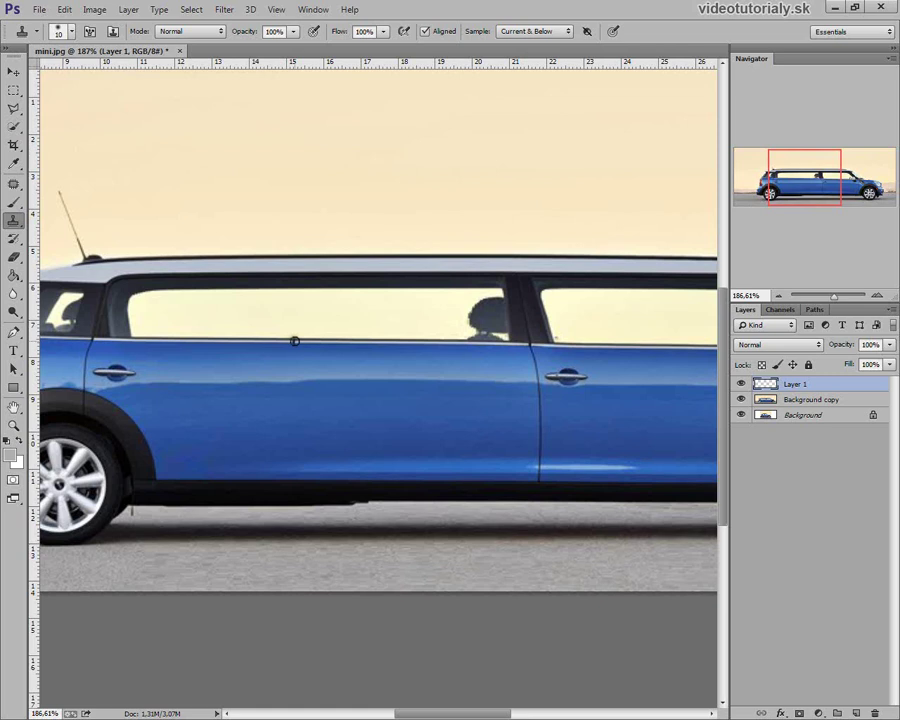
- Clone a dark window pillar and a door handle, extending the pillar up to the roof
mouse_move(294, 341)
mouse_down()
mouse_move(296, 318)
mouse_move(306, 462)
mouse_up()
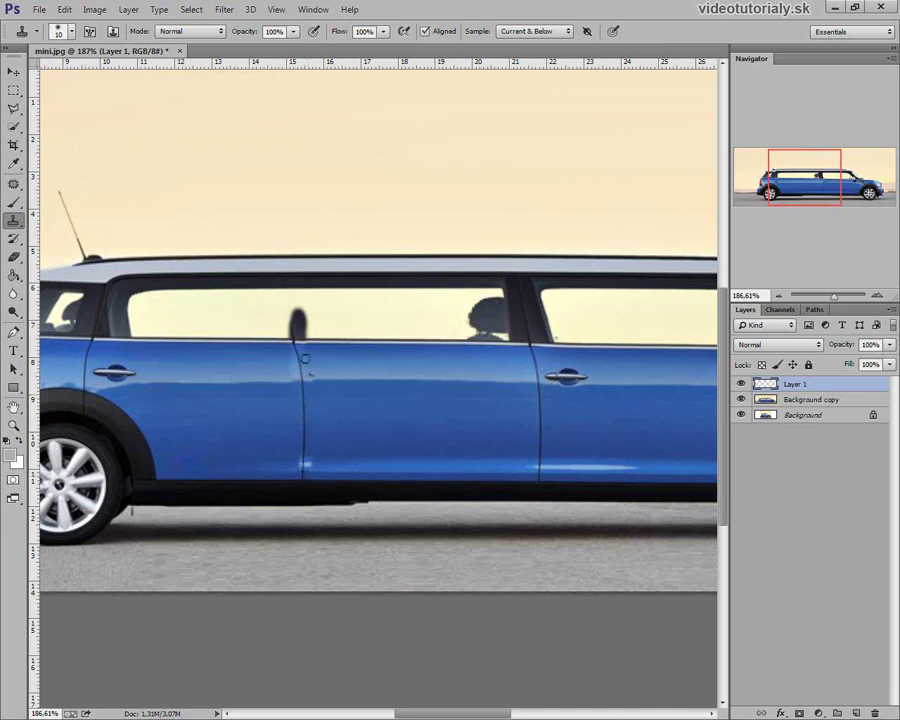
drag(318, 372, 342, 375)
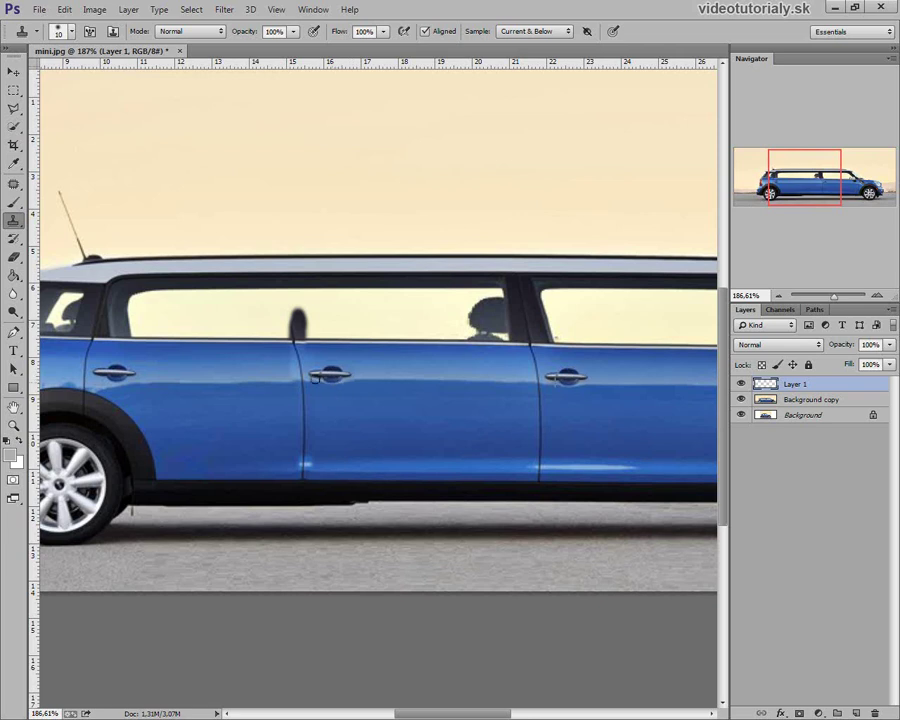
mouse_move(296, 330)
mouse_down()
mouse_move(290, 285)
mouse_move(305, 311)
mouse_move(300, 336)
mouse_move(315, 339)
mouse_move(278, 333)
mouse_move(279, 308)
mouse_move(268, 300)
mouse_move(240, 316)
mouse_move(257, 332)
mouse_move(246, 337)
mouse_move(258, 325)
mouse_up()
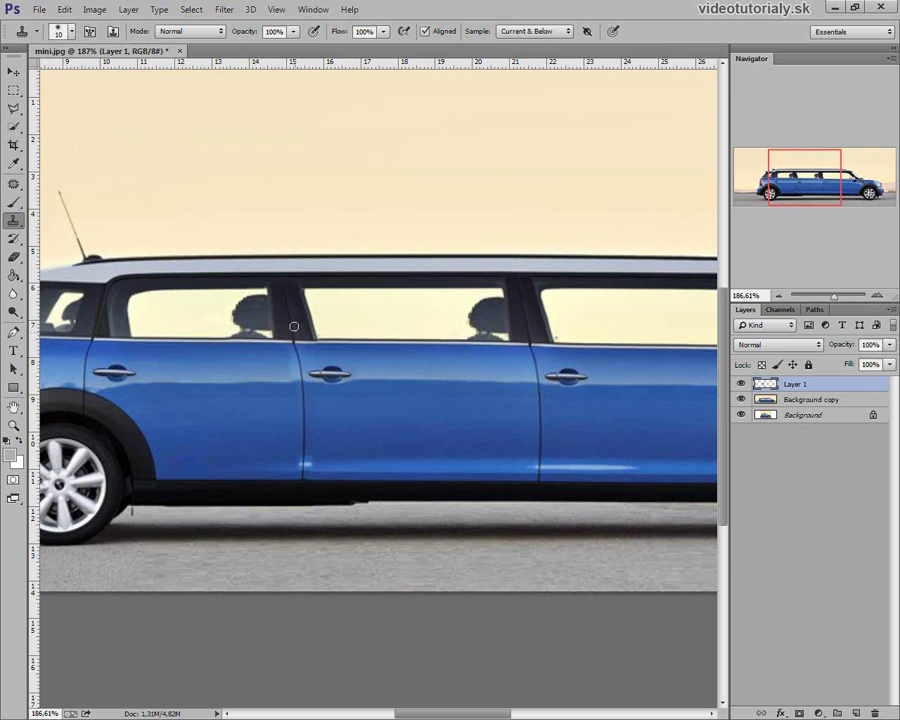
drag(294, 326, 301, 290)
- Zoom to about 486% on the new pillar and sample a clone source near the roof edge
key(z)
mouse_move(281, 293)
mouse_down()
mouse_move(310, 318)
mouse_move(405, 325)
mouse_up()
key(s)
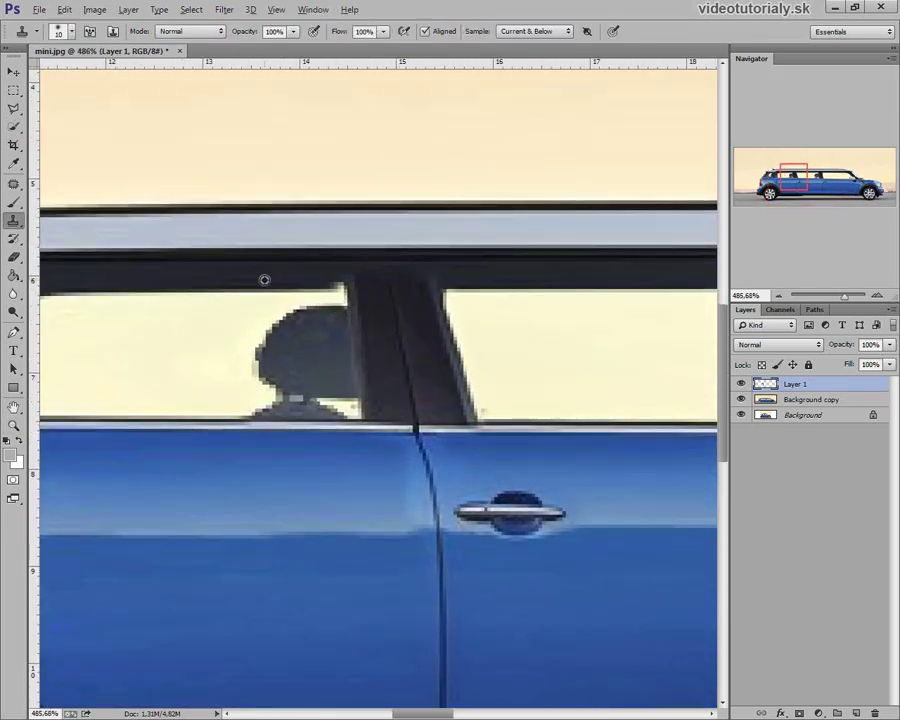
alt+click(264, 280)
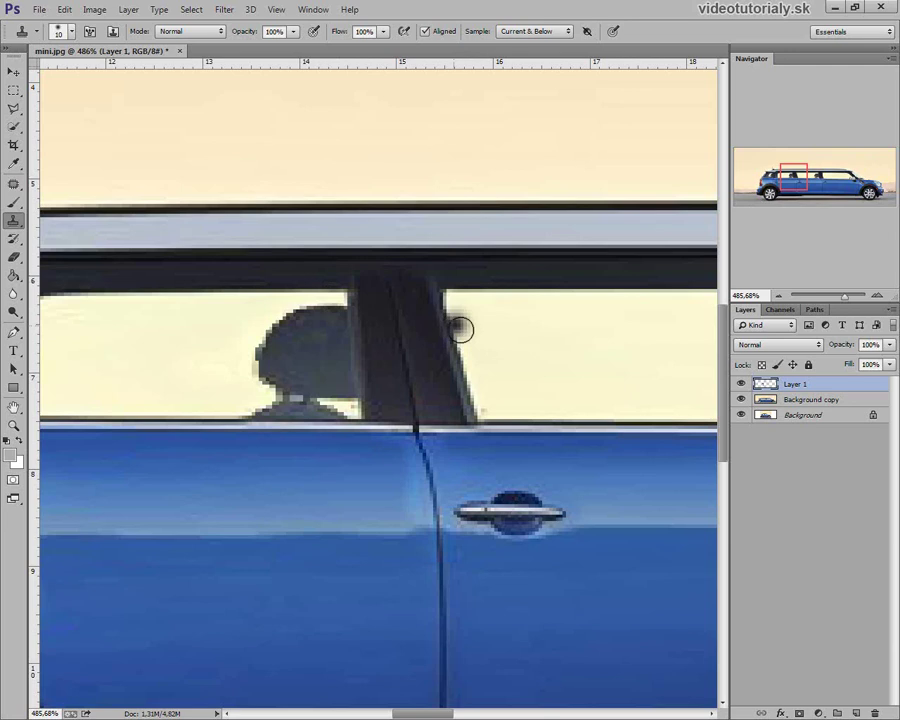
scroll(503, 500, down, 3)
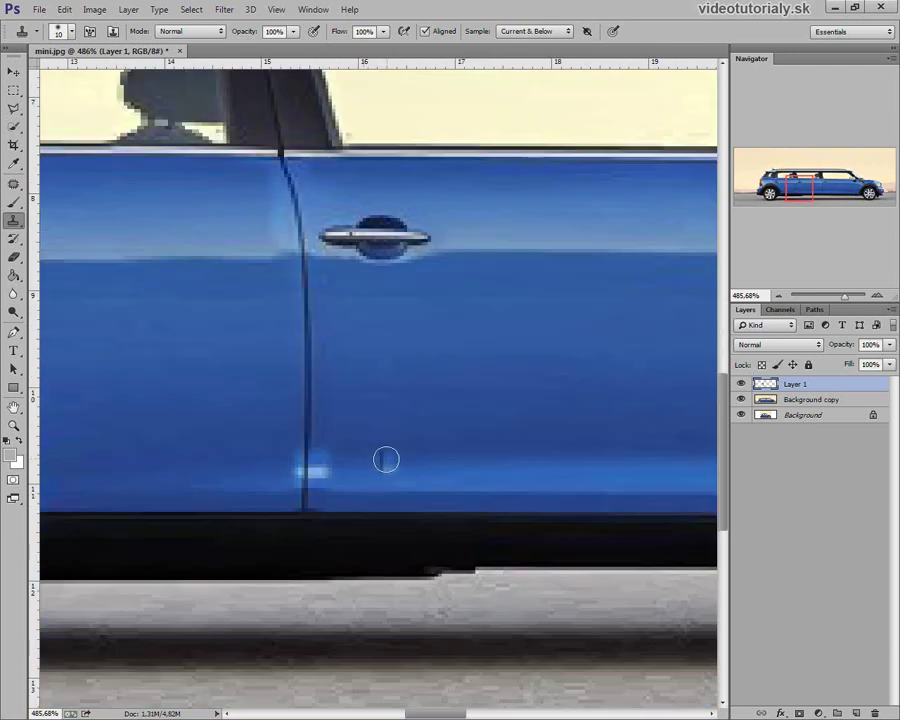
- Set an 8 px, 0% hardness eraser and erase the bright highlight at the door seam's base
key(e)
right_click(380, 415)
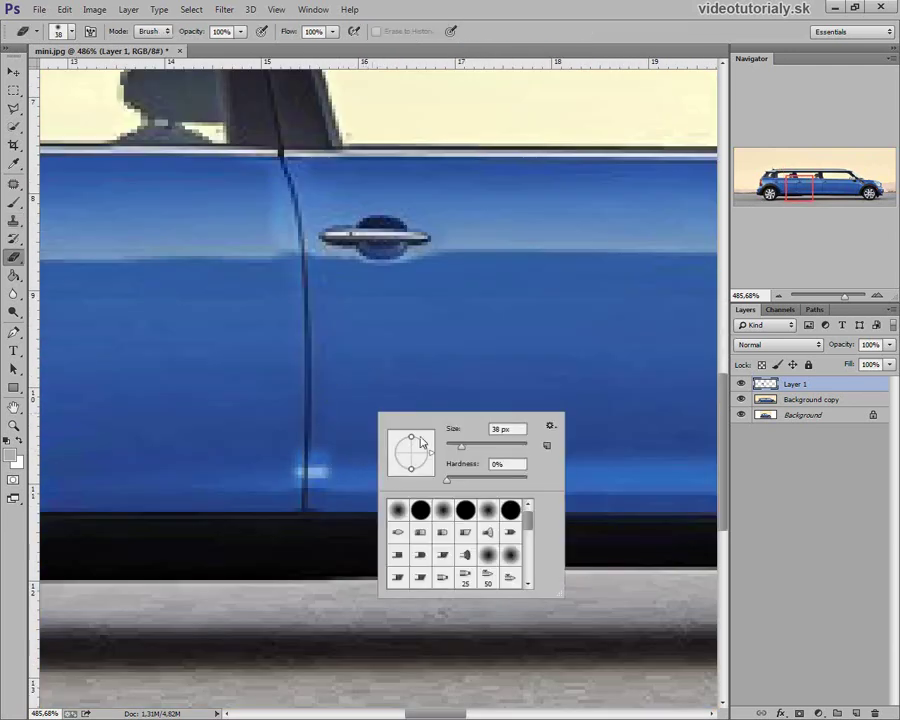
drag(459, 452, 453, 453)
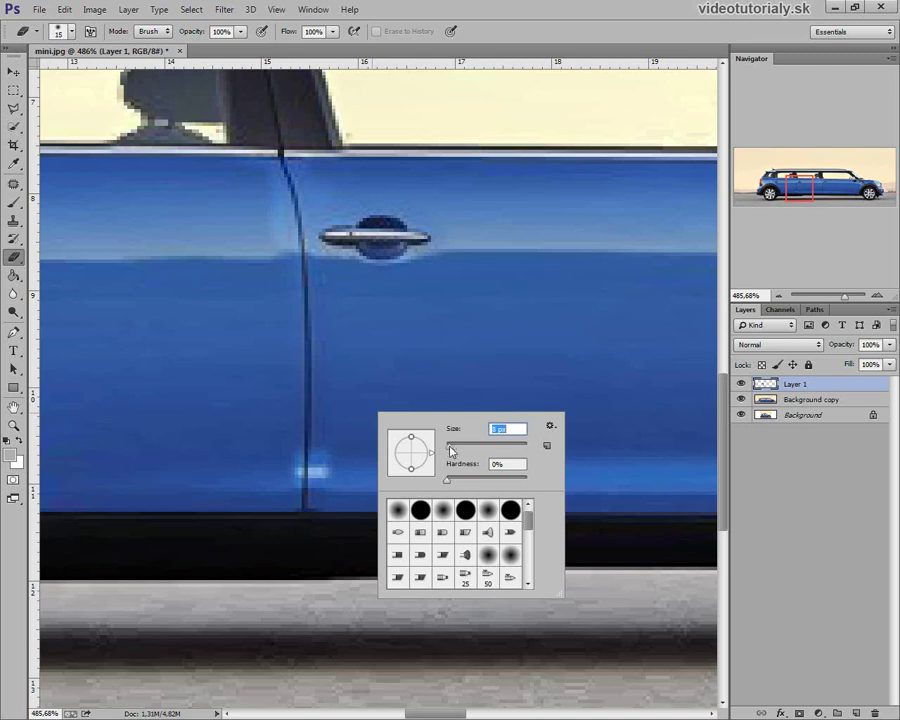
key(Return)
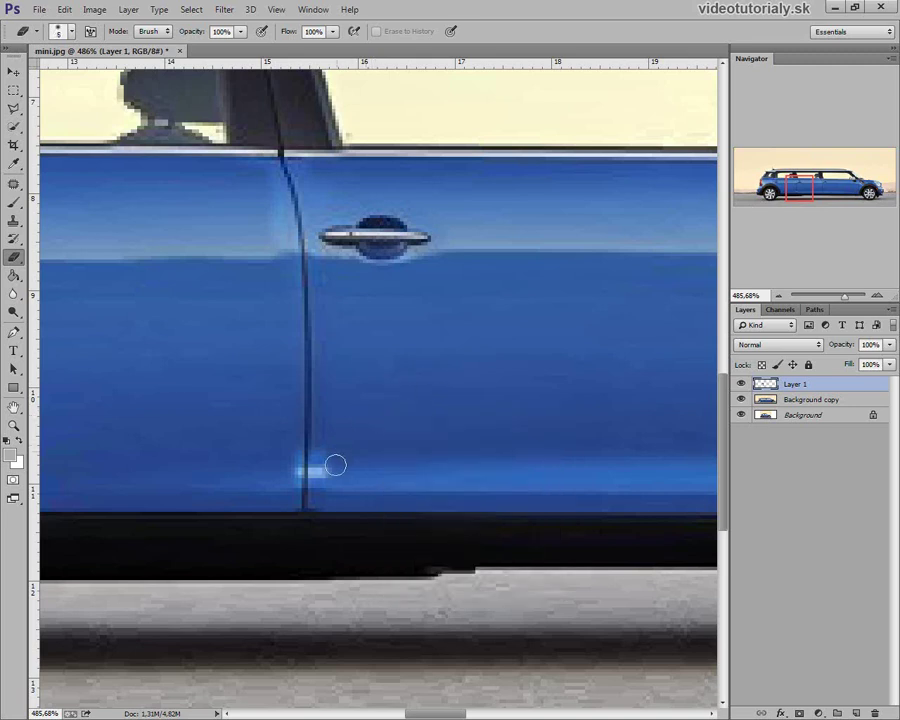
key(bracketright)
key(bracketright)
key(bracketright)
right_click(355, 457)
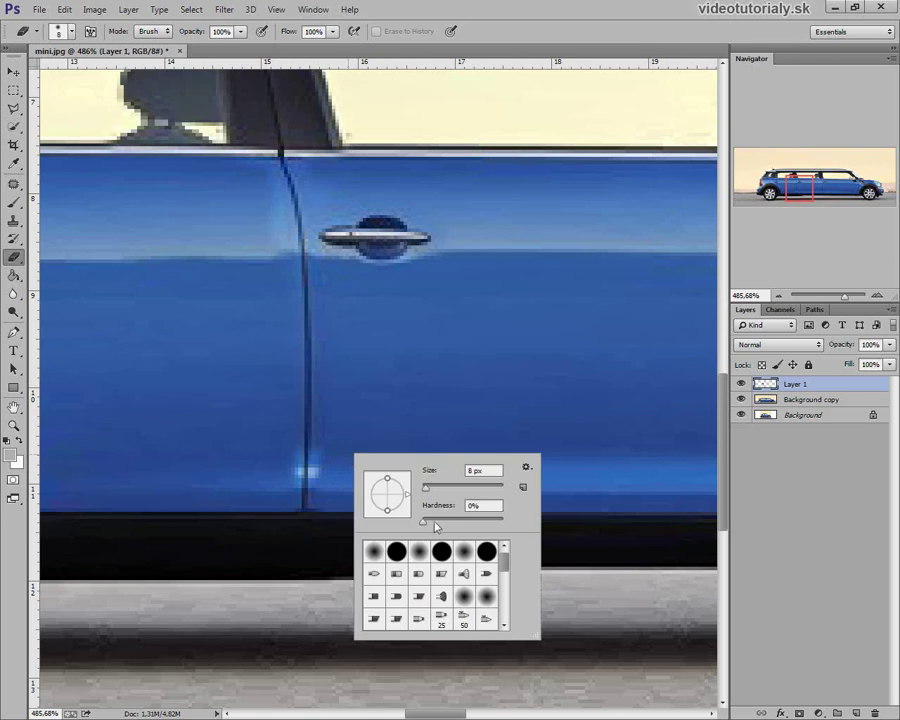
key(Return)
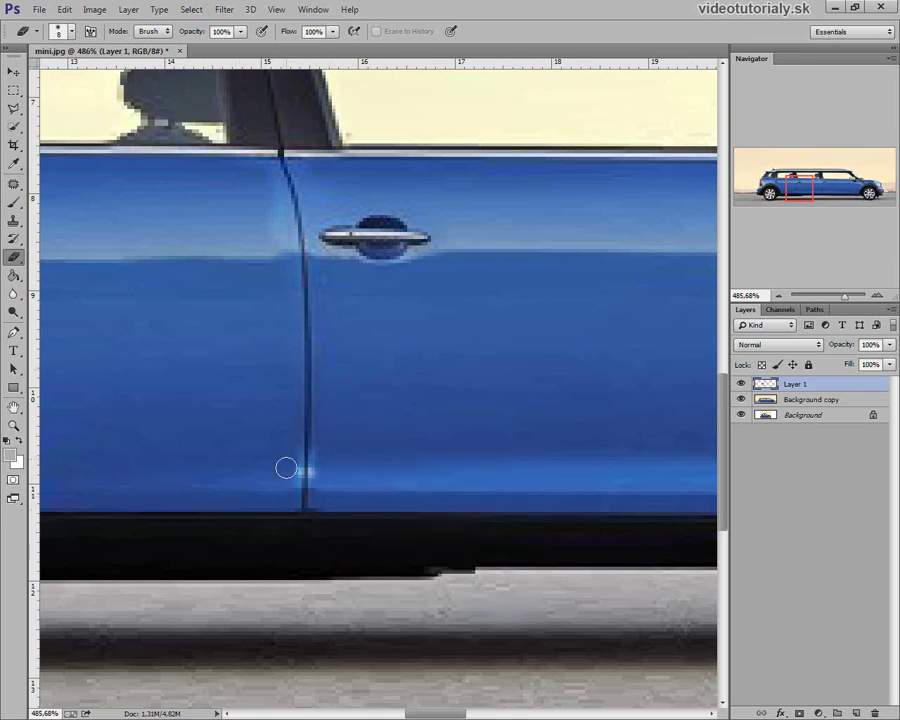
drag(306, 494, 322, 468)
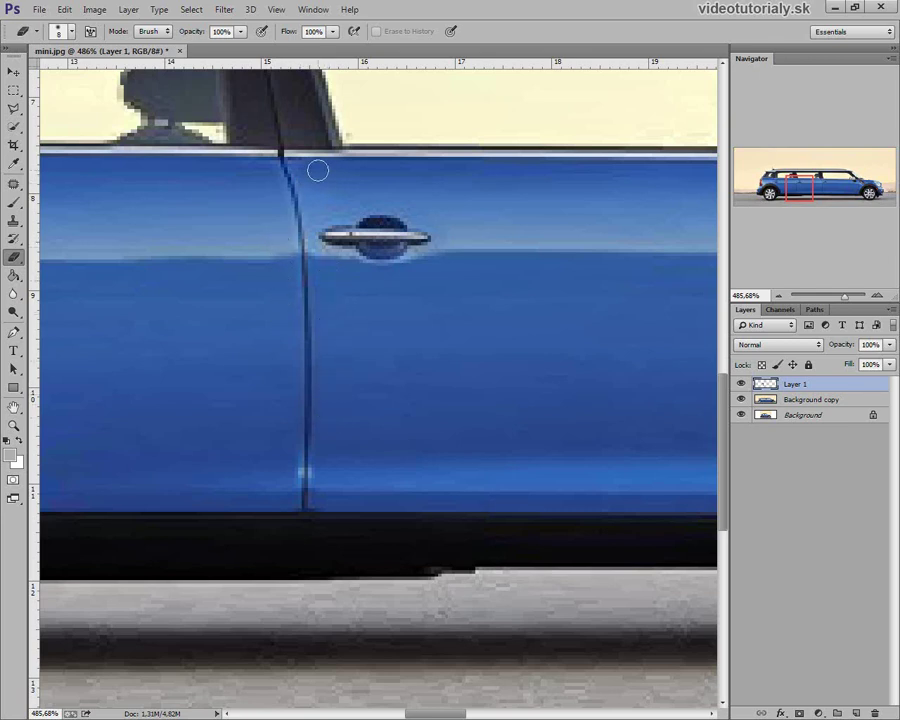
- Zoom from 100% out until the whole blue Mini limousine fits the window
key(z)
click(360, 32)
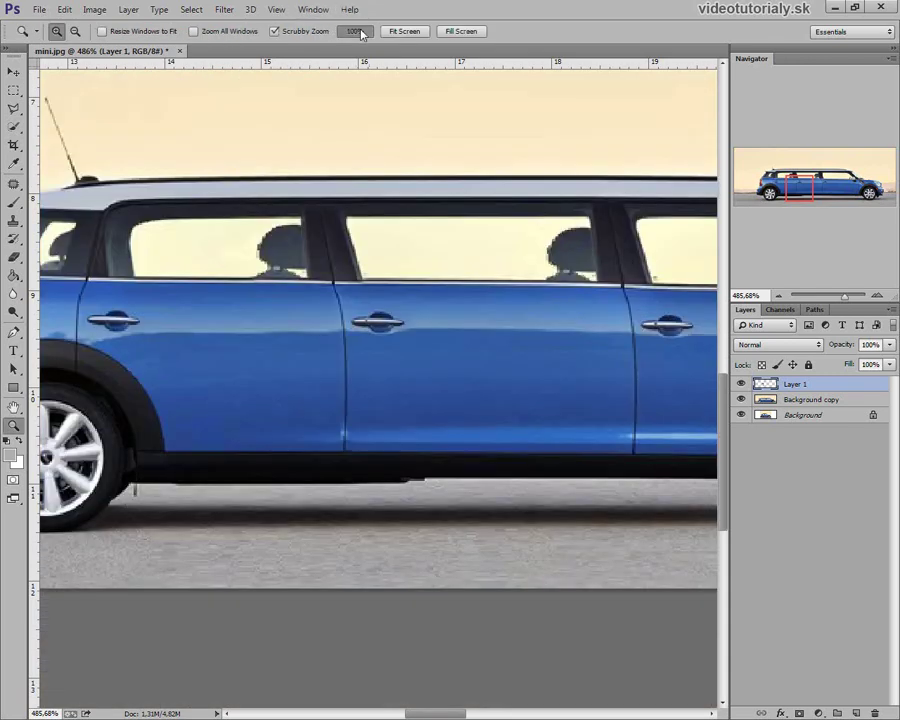
drag(480, 316, 388, 343)
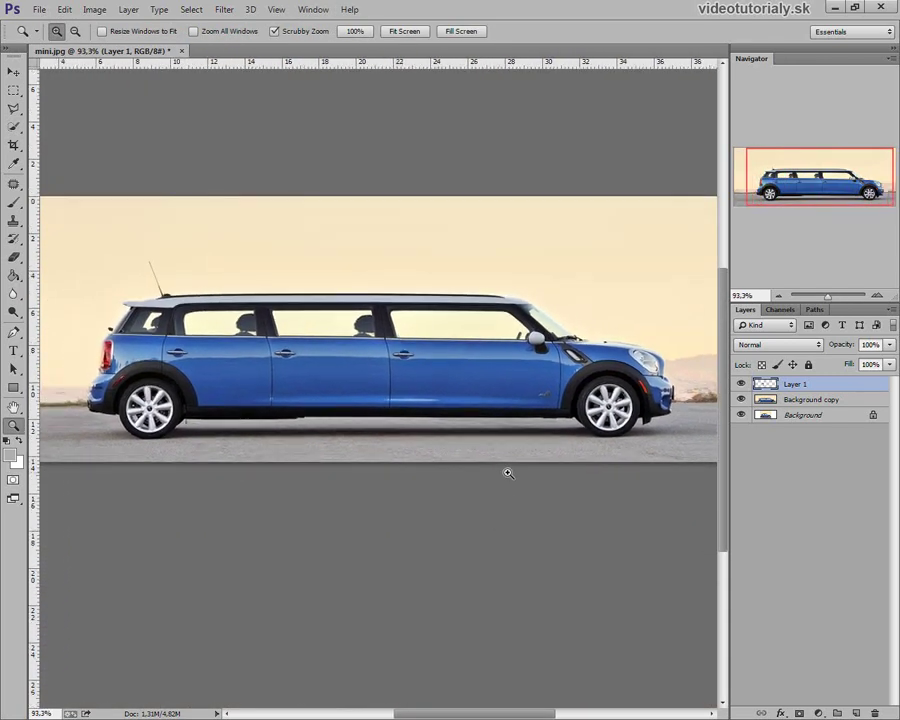